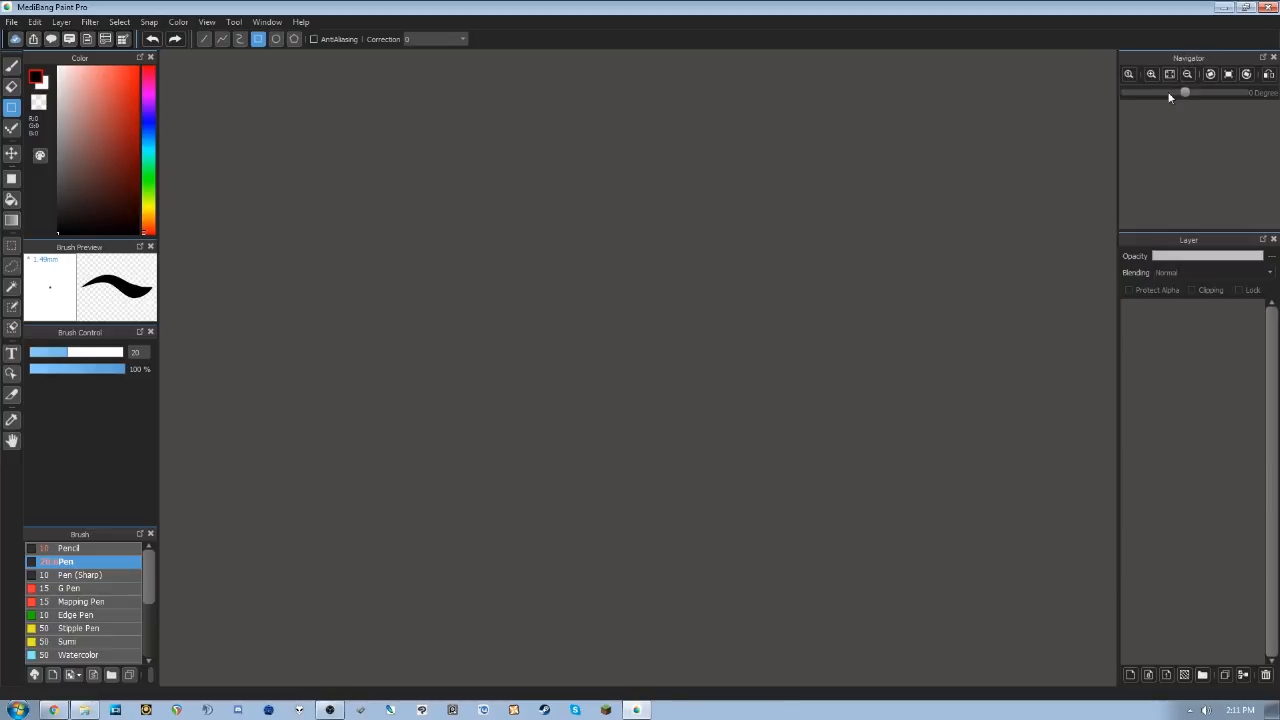
- Review the keyboard shortcuts assigned to the Tool and View actions in the shortcut settings
mouse_move(82, 56)
left_mouse_down()
mouse_move(367, 103)
mouse_move(130, 60)
left_mouse_up()
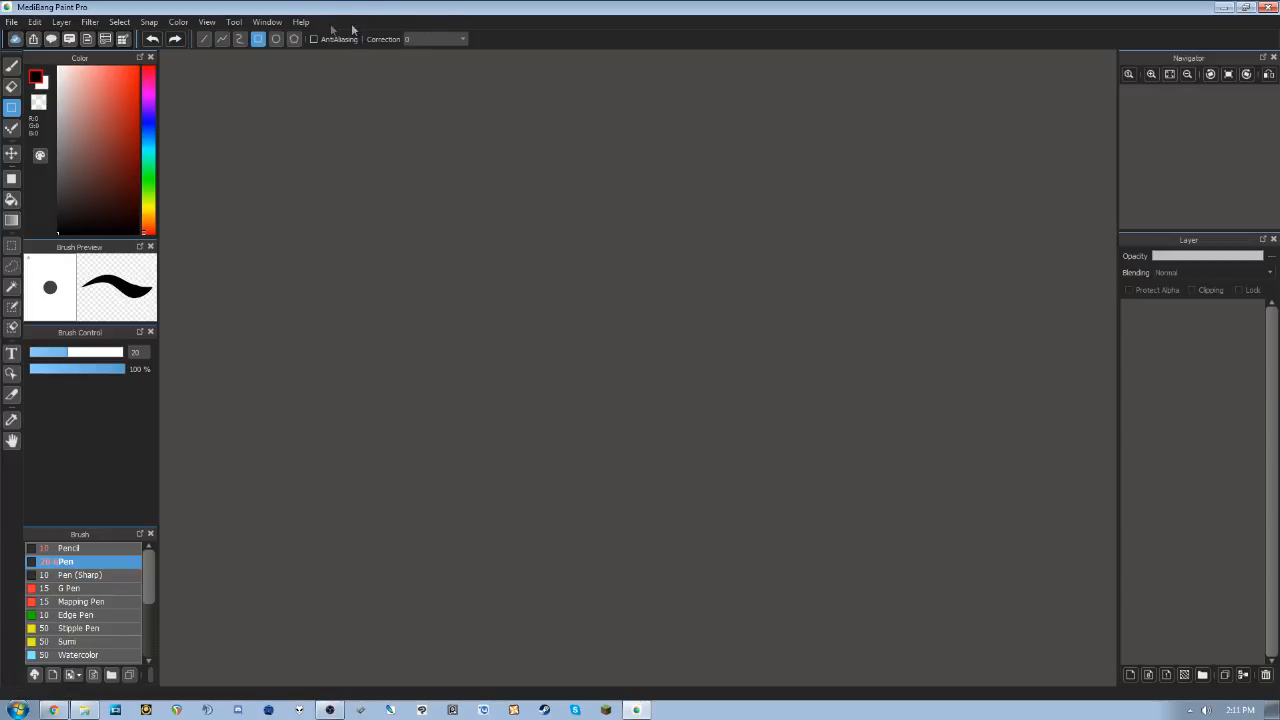
left_click(20, 22)
mouse_move(34, 26)
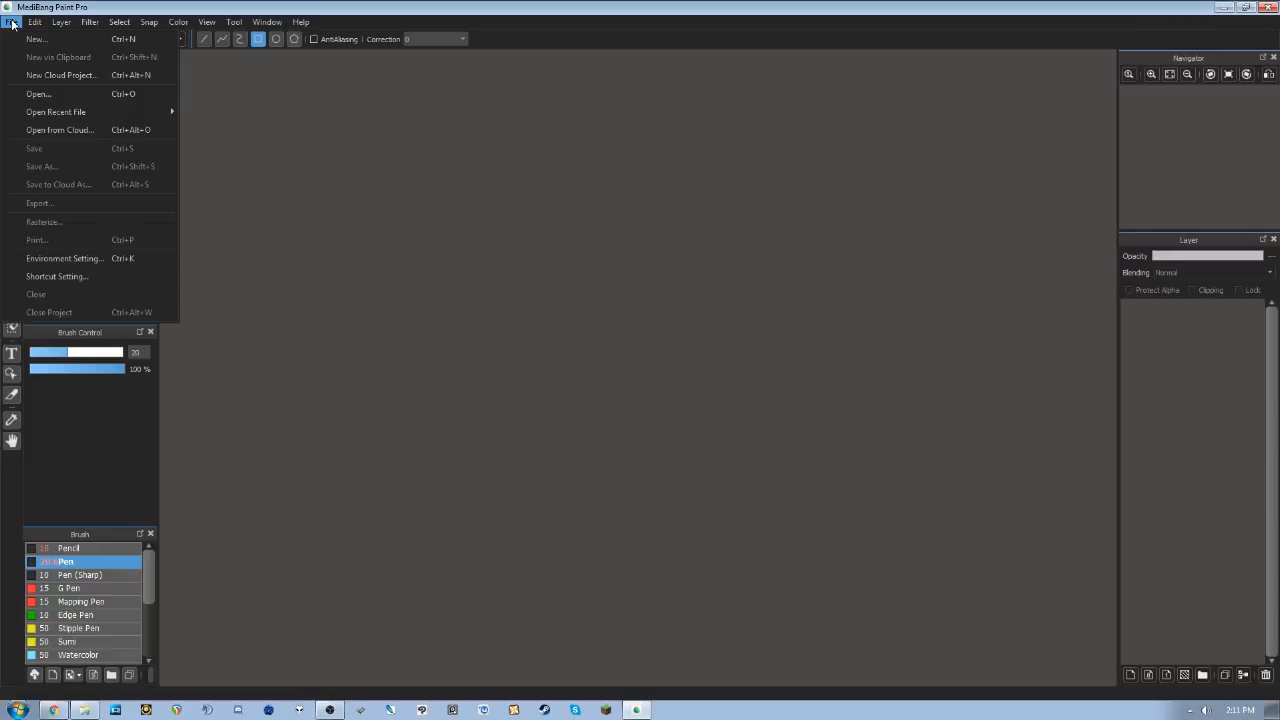
left_click(83, 277)
left_click_drag(651, 452, 660, 588)
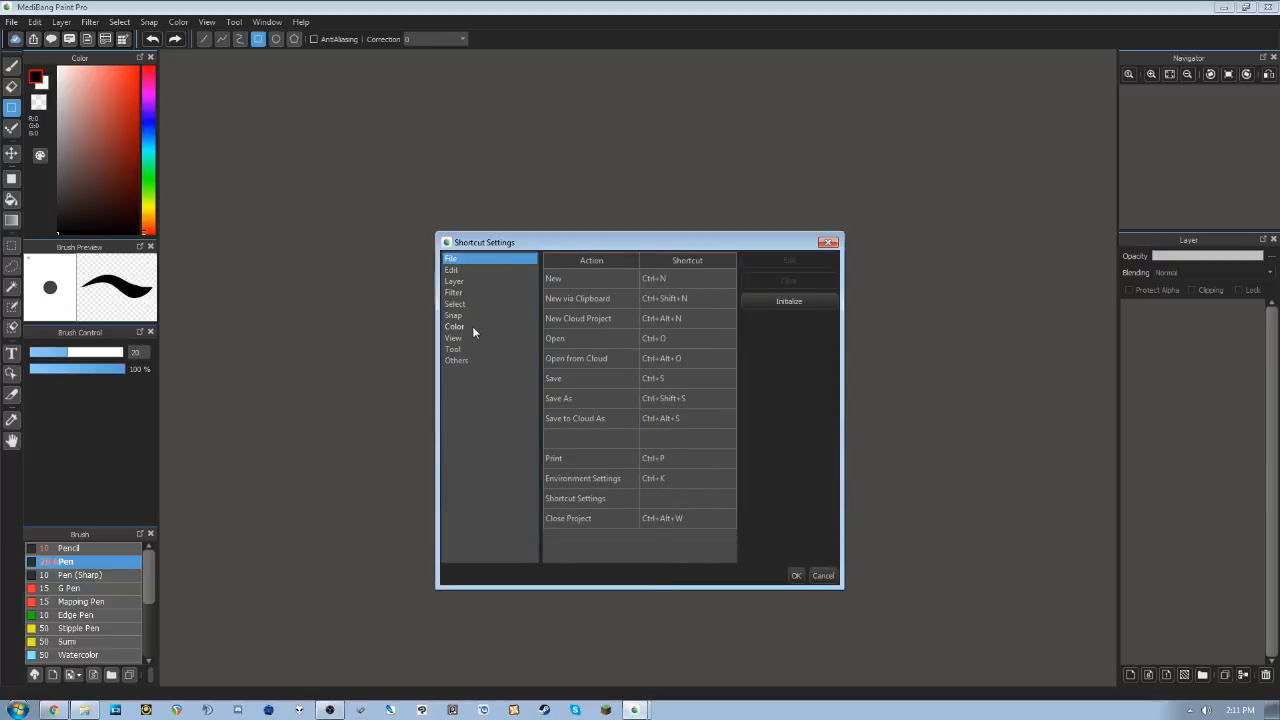
left_click(462, 349)
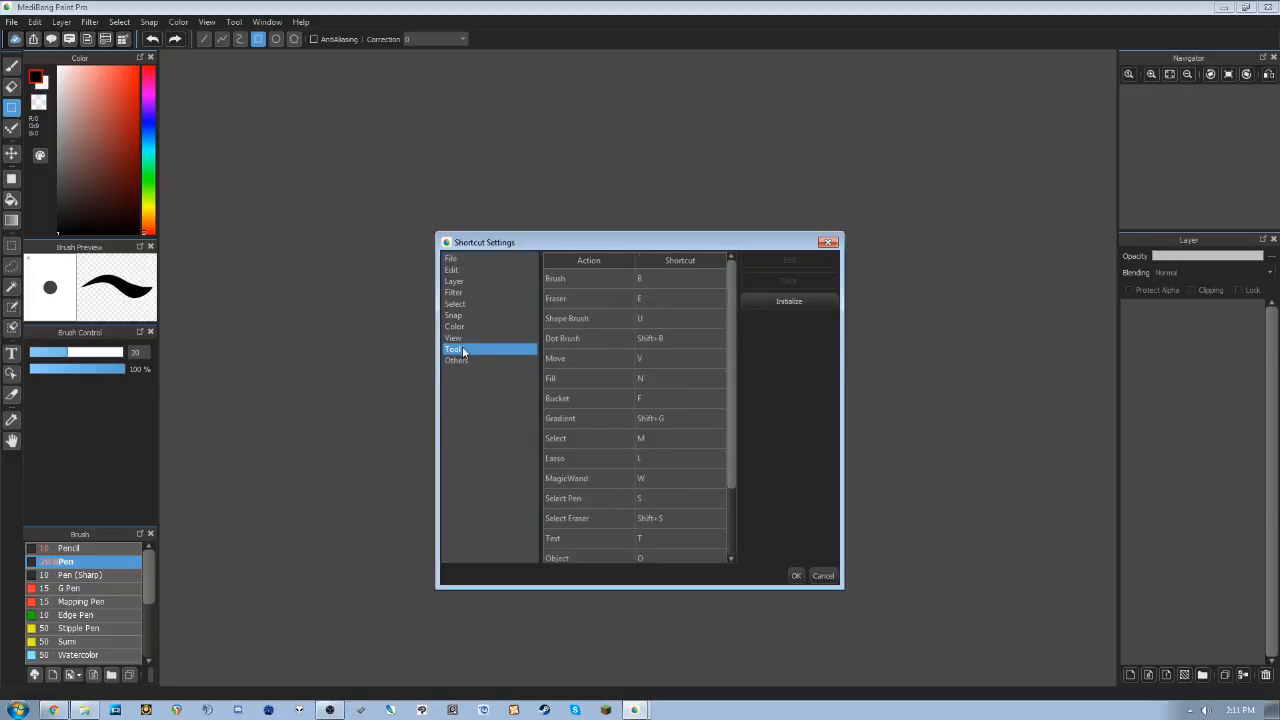
left_click(650, 398)
left_click(464, 340)
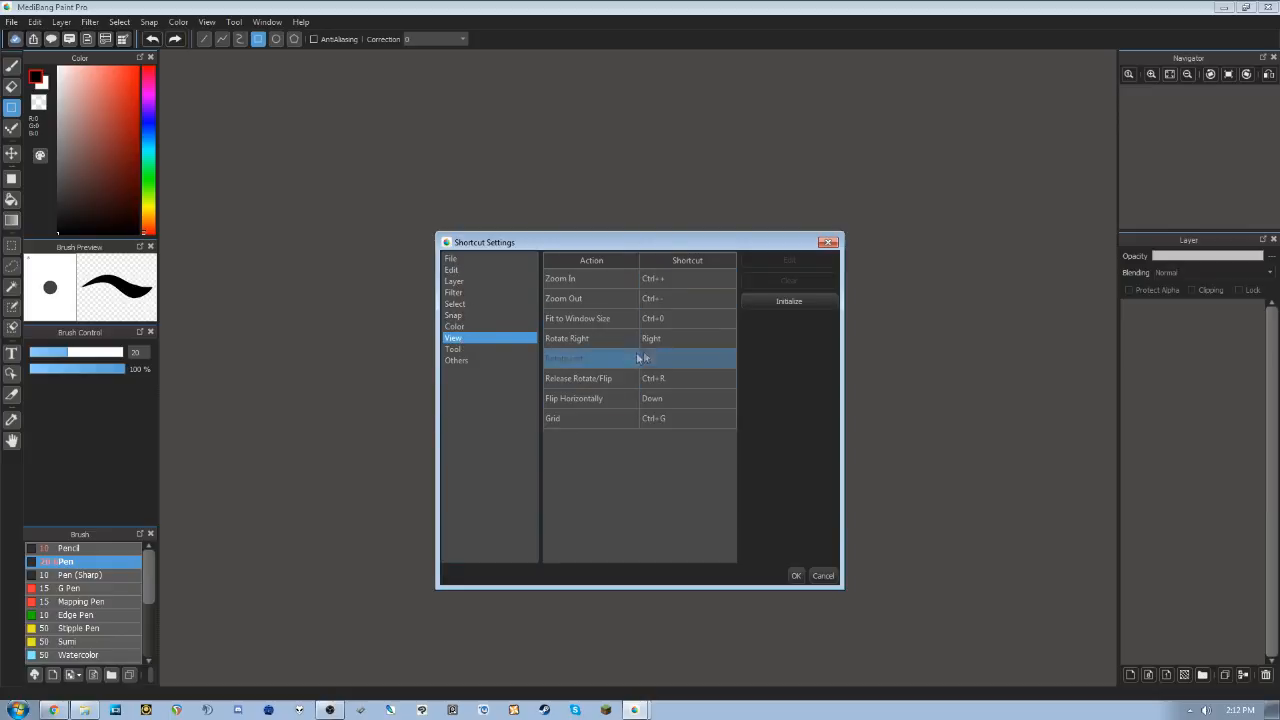
left_click(796, 575)
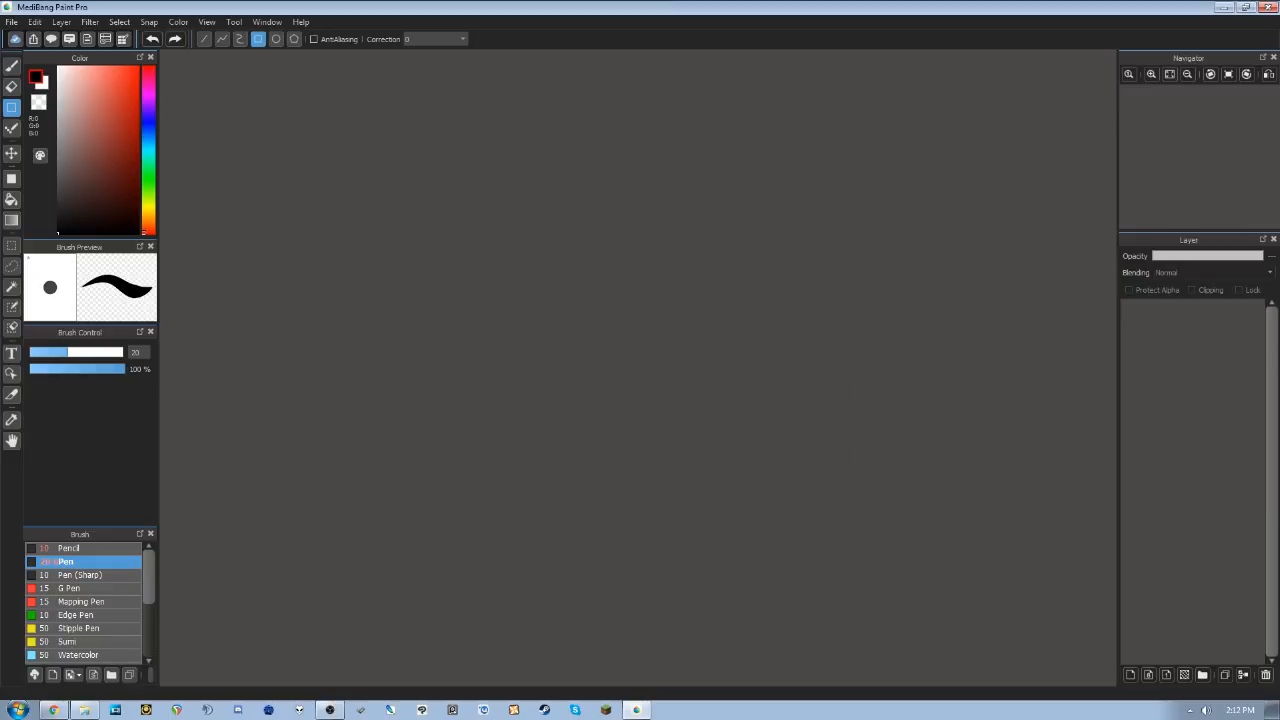
left_click(12, 21)
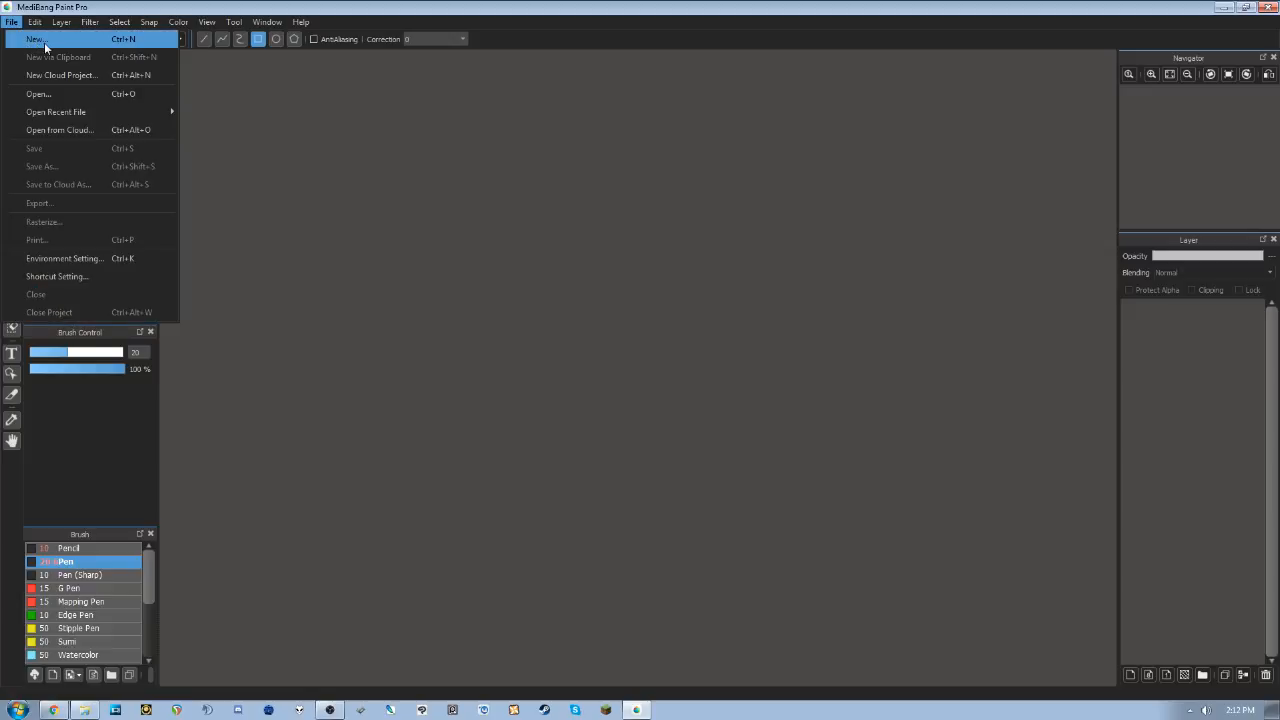
left_click(285, 4)
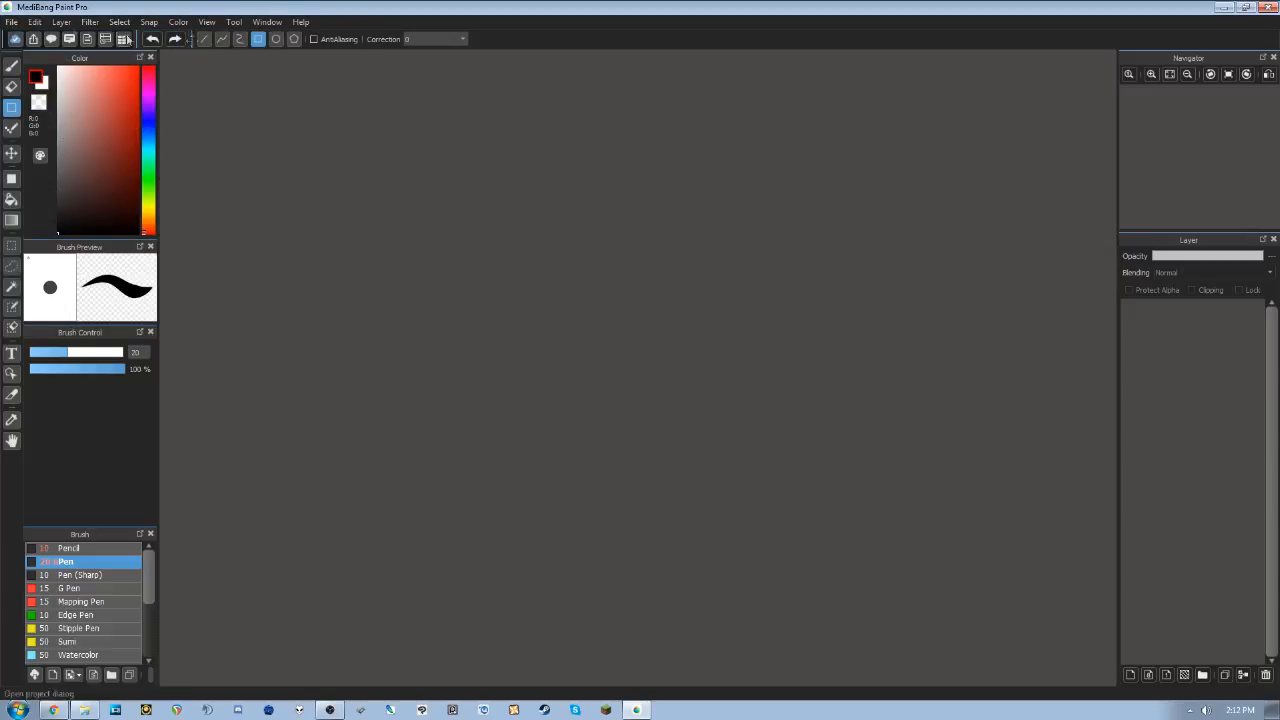
left_click(20, 21)
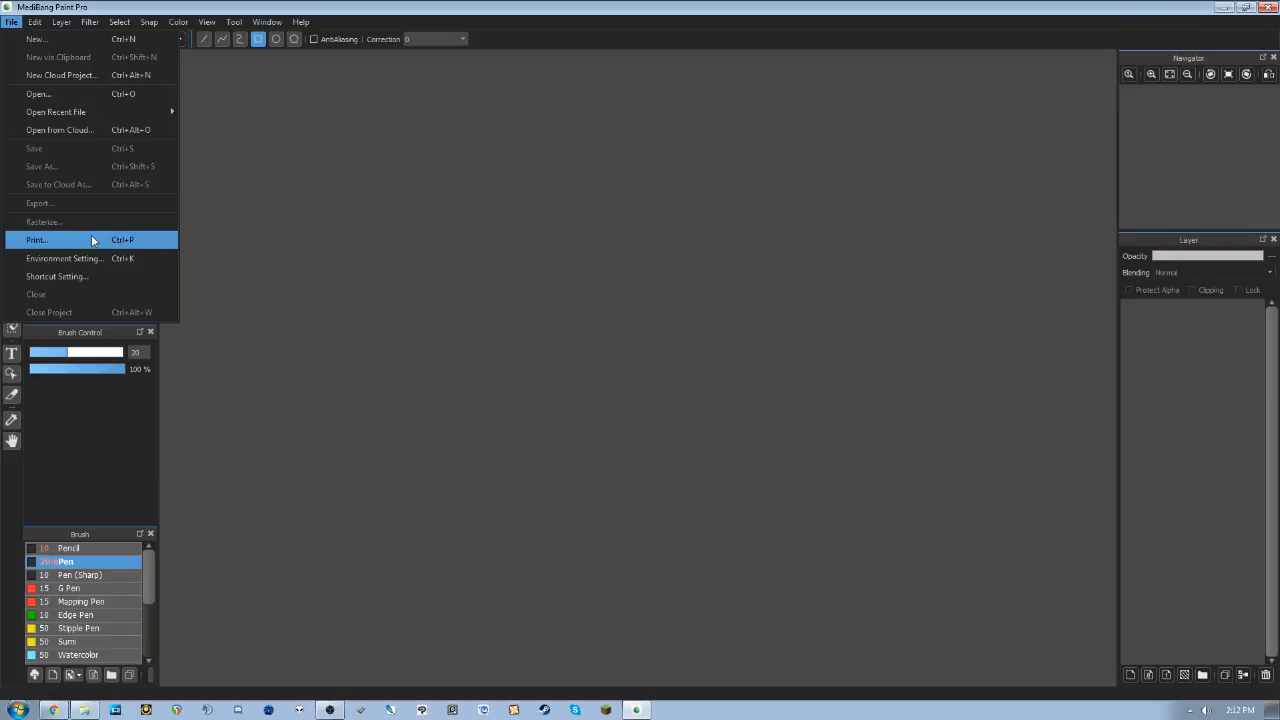
mouse_move(61, 21)
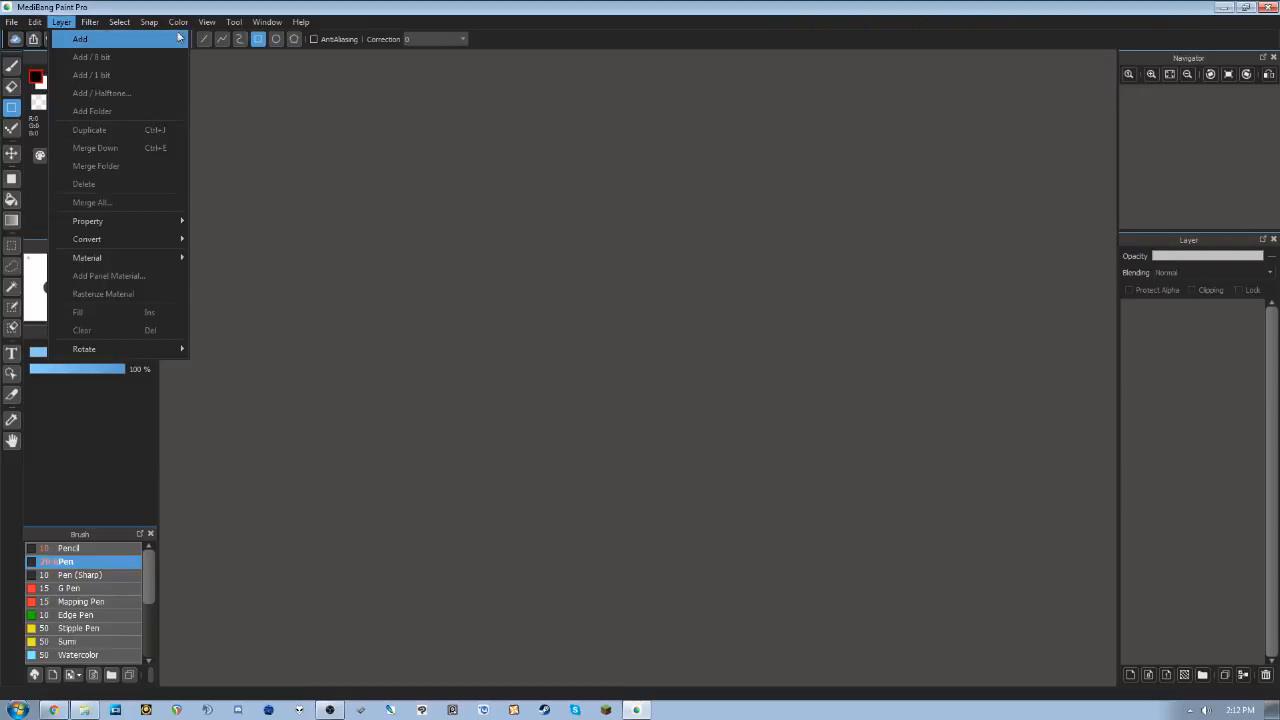
mouse_move(313, 26)
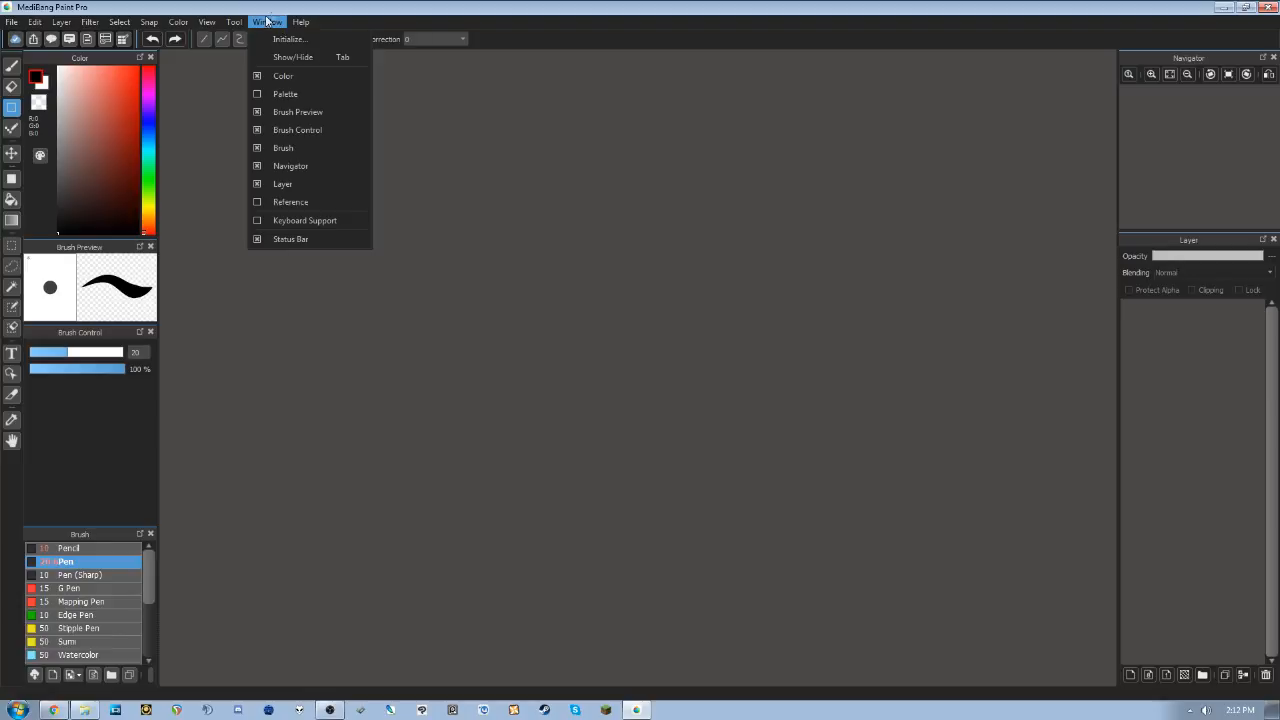
left_click(295, 5)
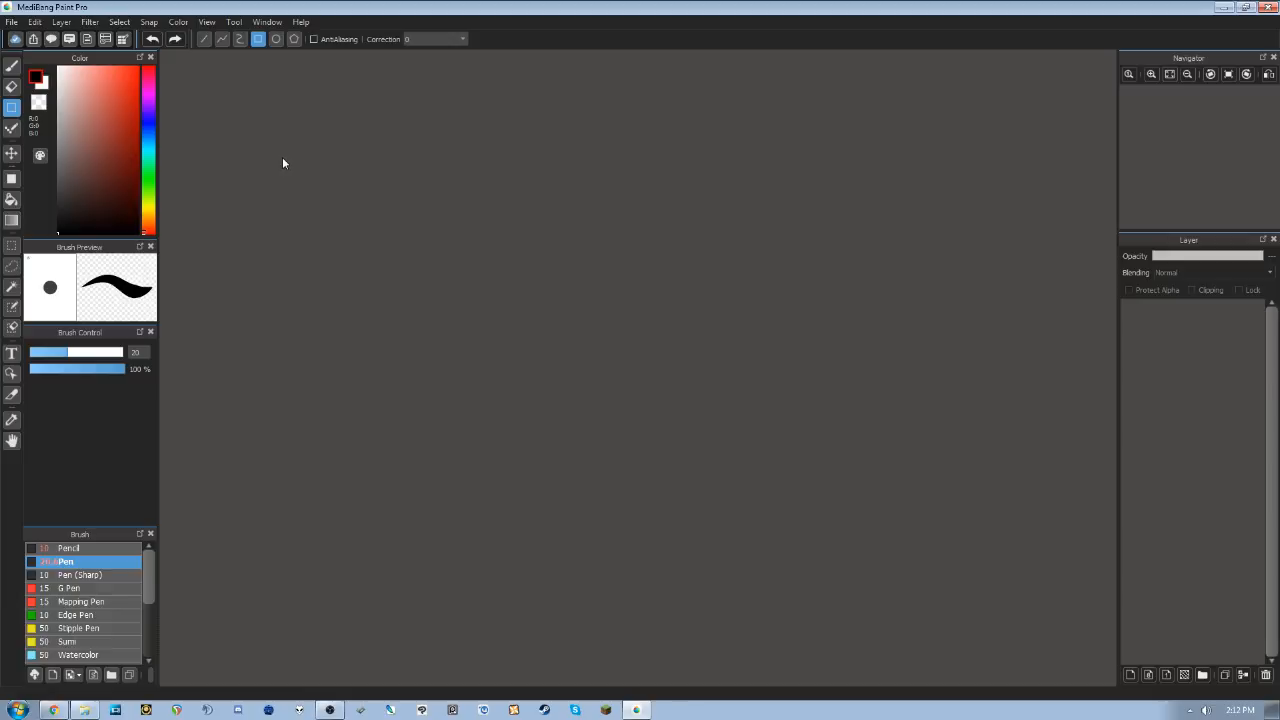
- Start a new image and bring up its standard size settings
left_click(12, 22)
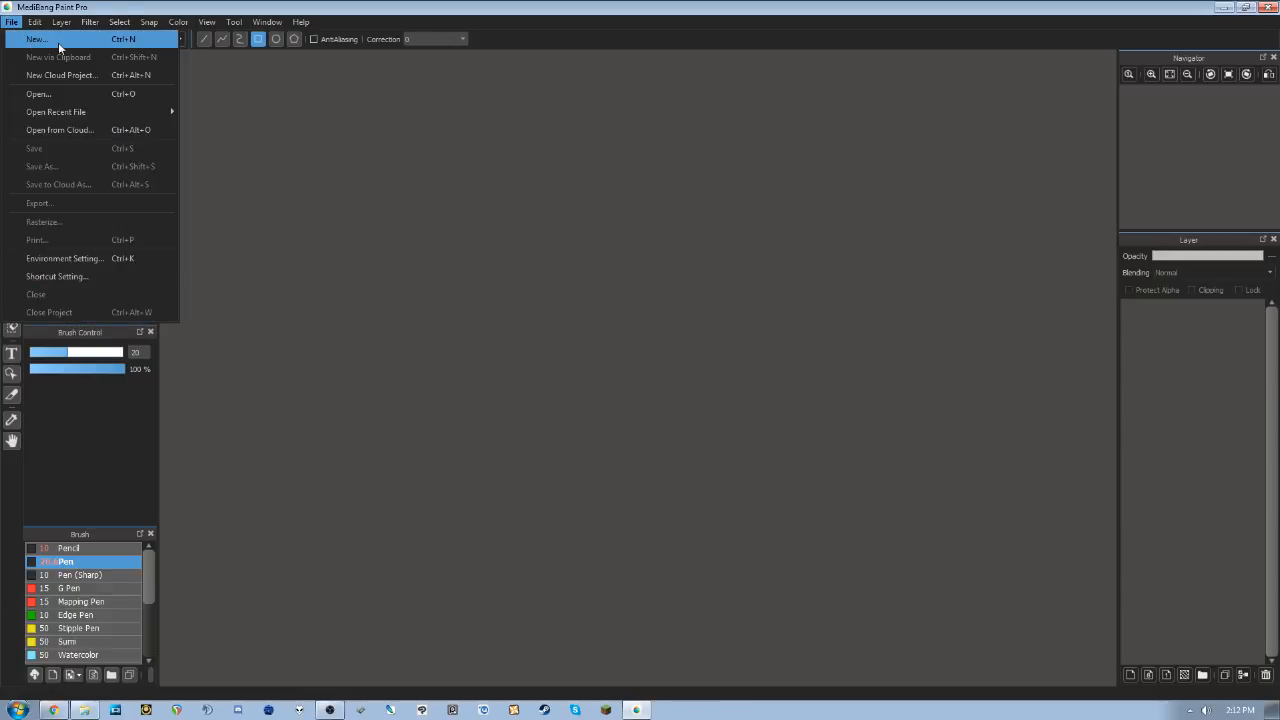
left_click(58, 42)
left_click_drag(552, 210, 525, 181)
left_click(419, 195)
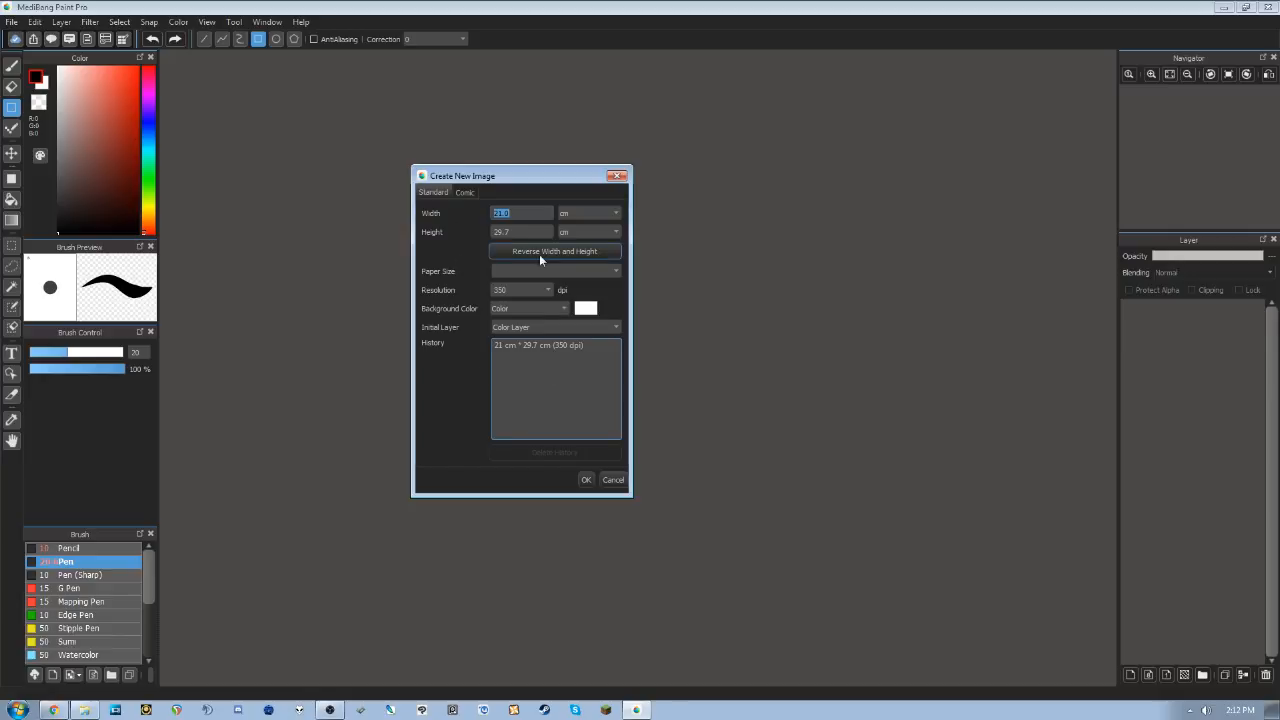
- Look through the comic page templates available for the new image
left_click(471, 194)
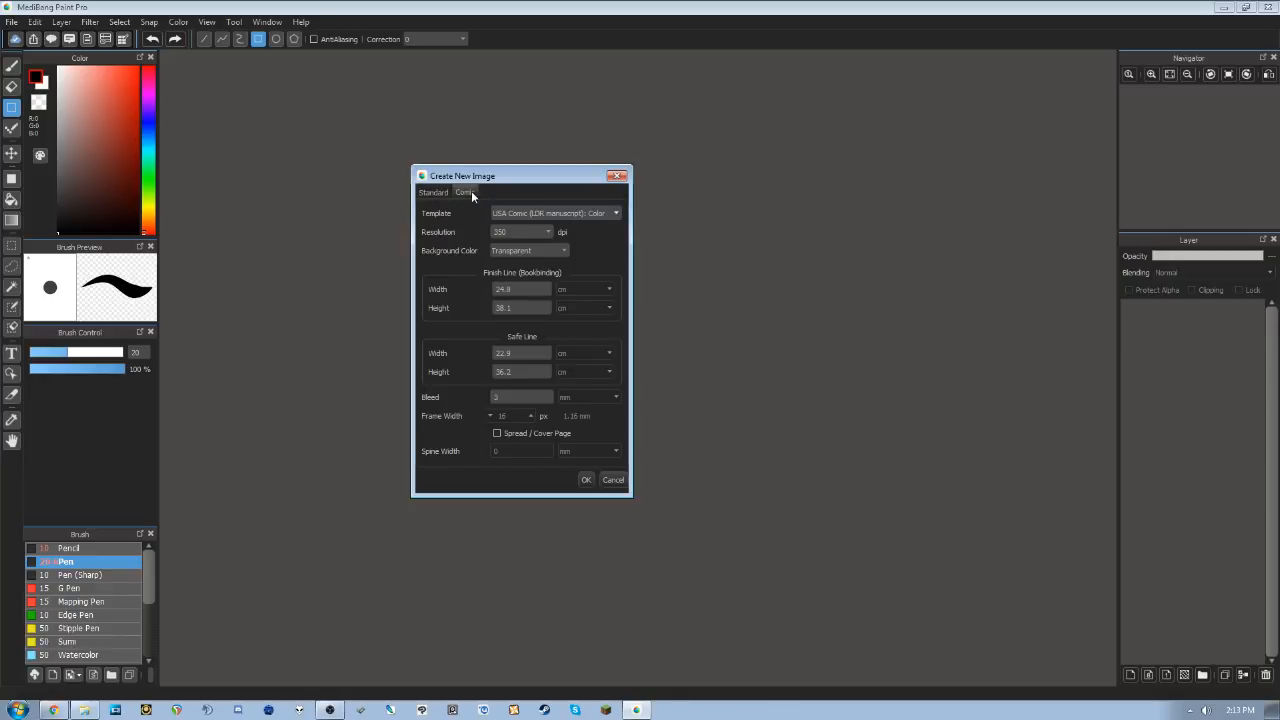
left_click(616, 214)
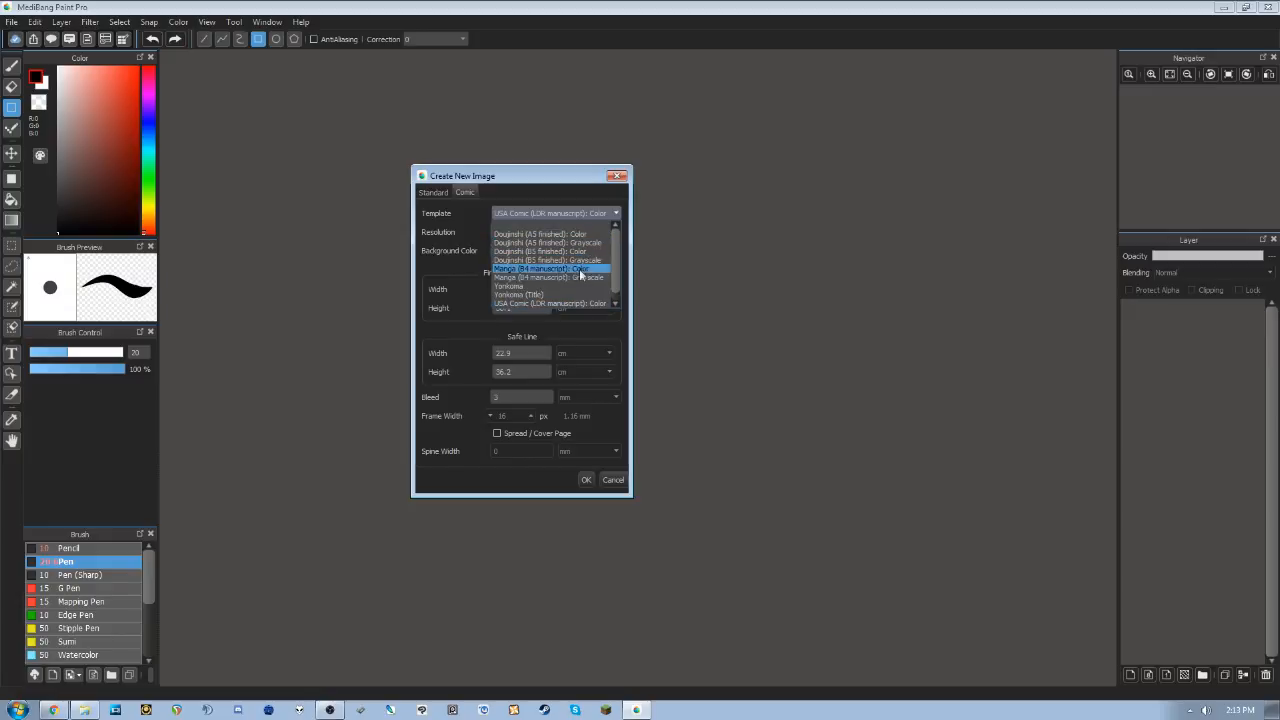
scroll(578, 305, "down", 1)
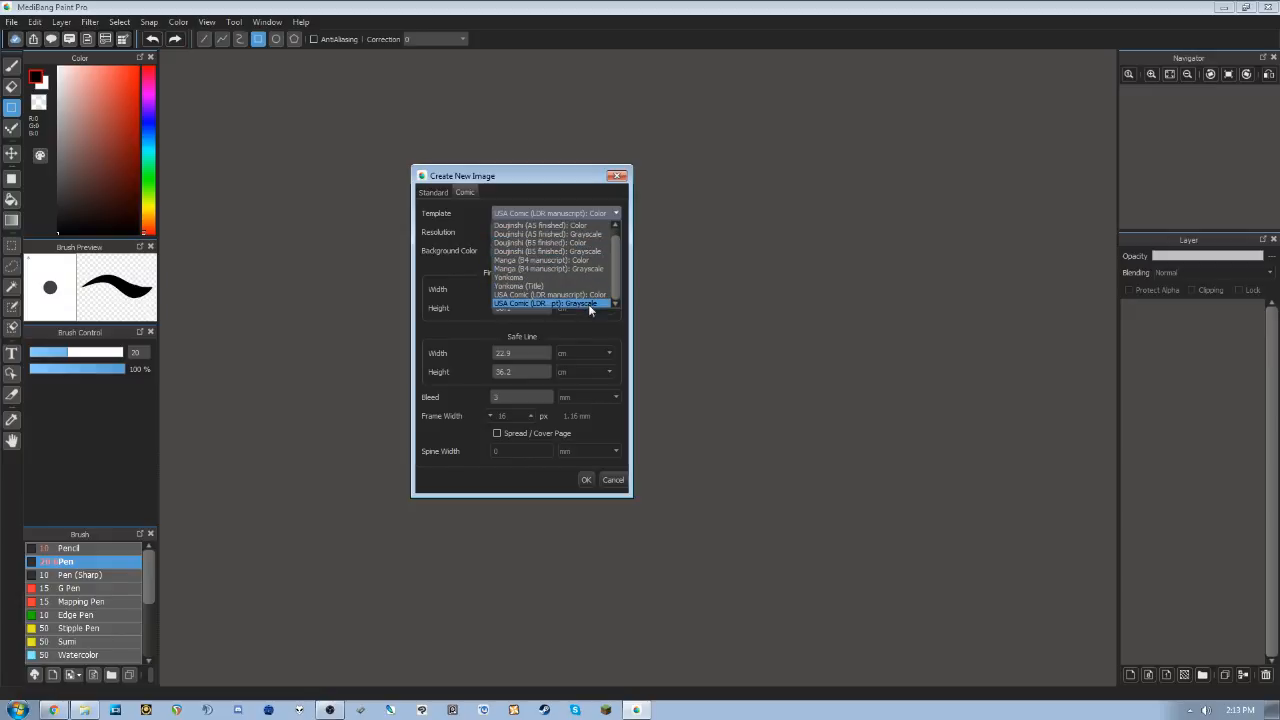
scroll(540, 279, "up", 1)
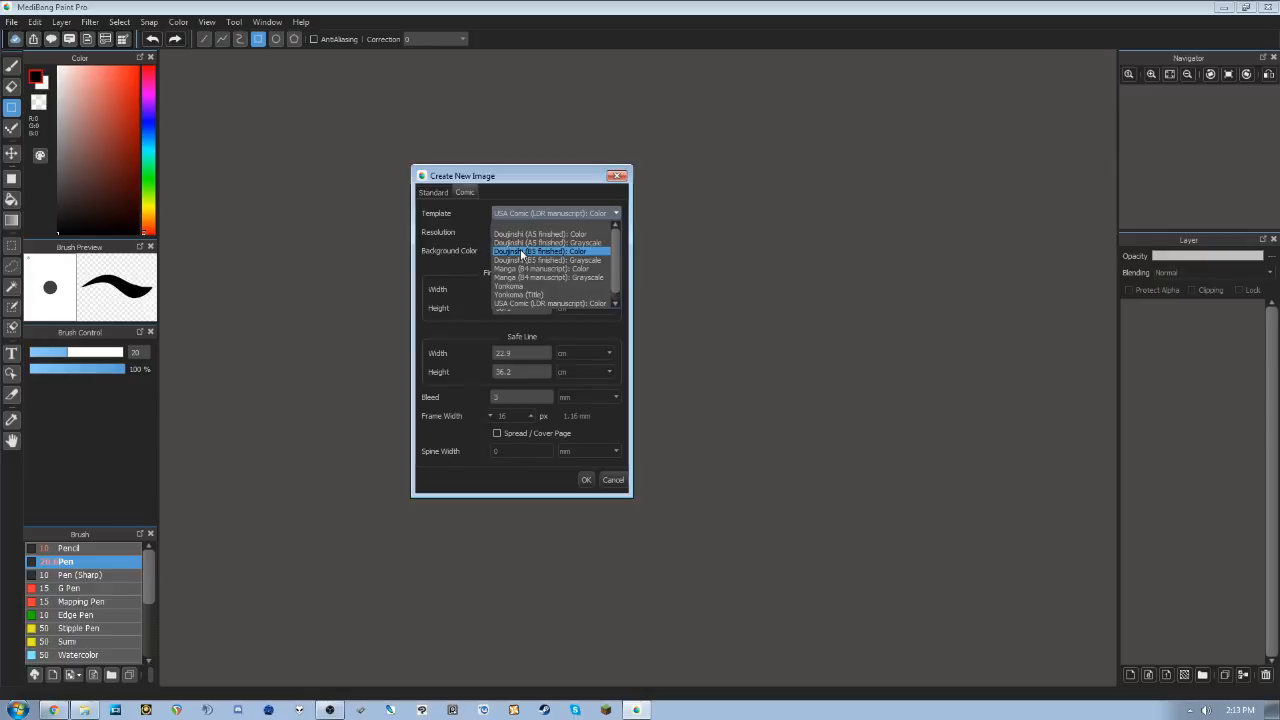
- Return to the standard image settings and set the paper size to A4 (210 * 297 mm)
left_click(432, 193)
left_click(508, 234)
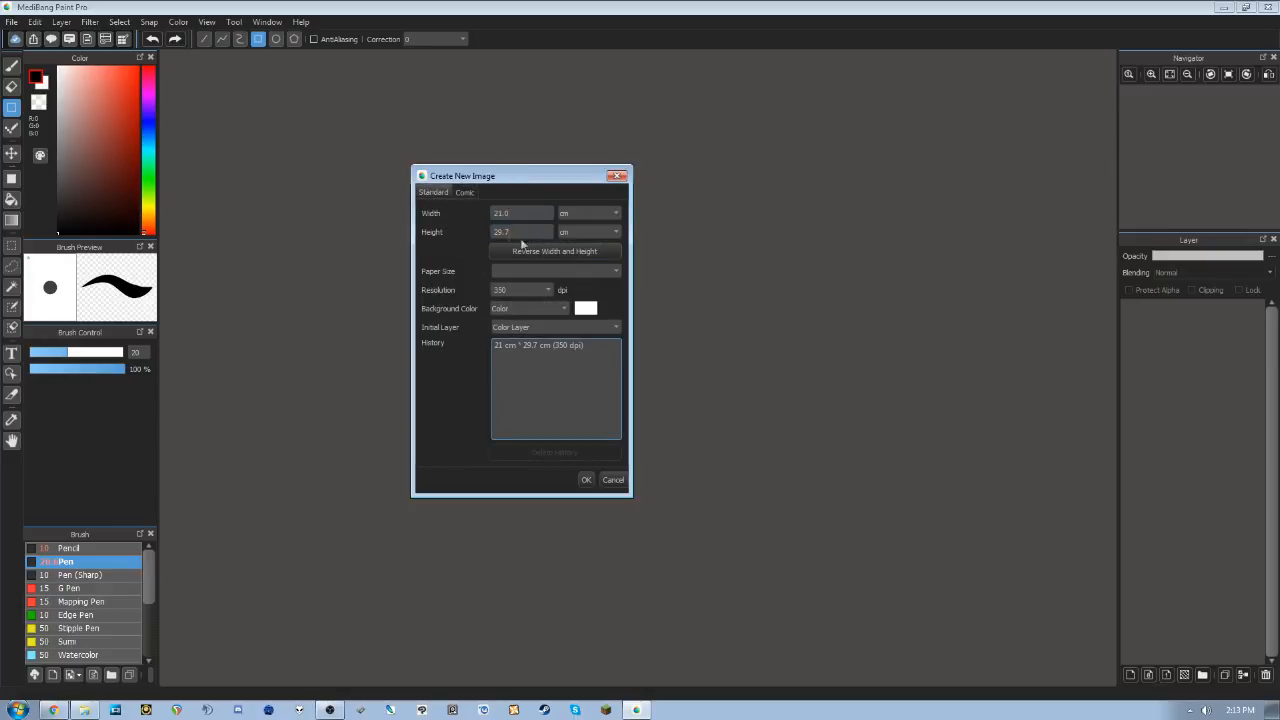
left_click(612, 272)
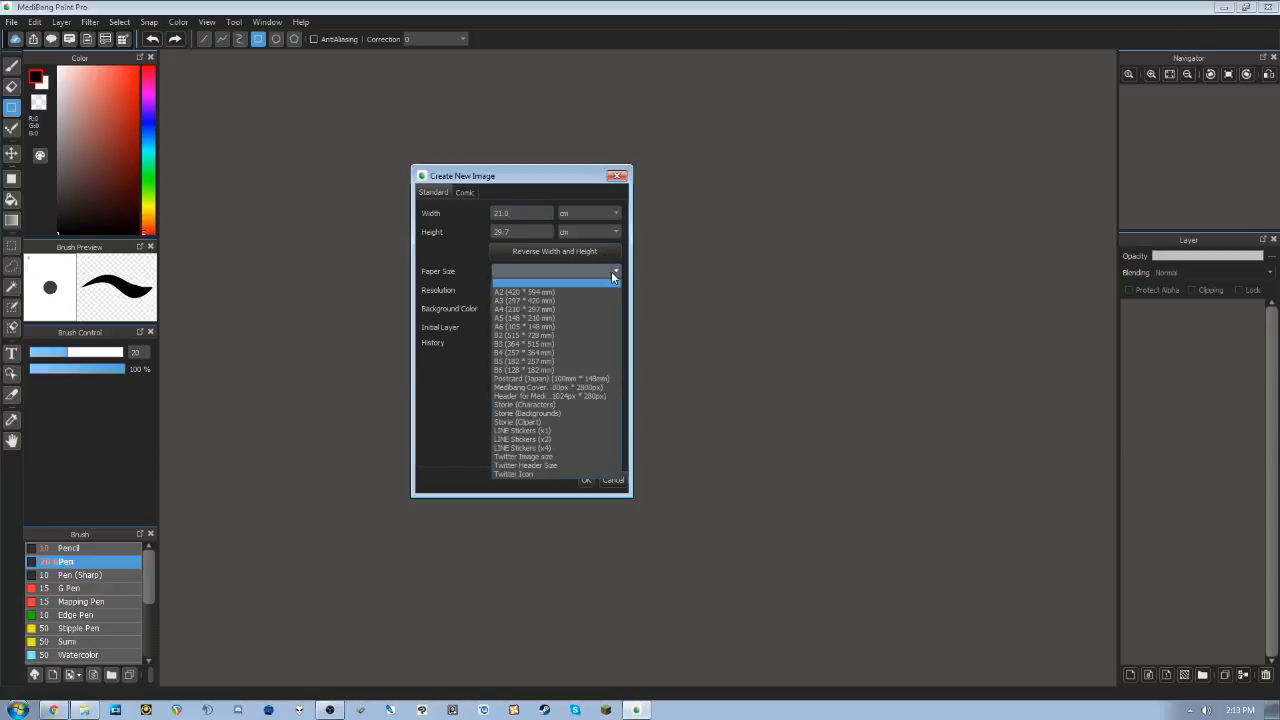
left_click(587, 308)
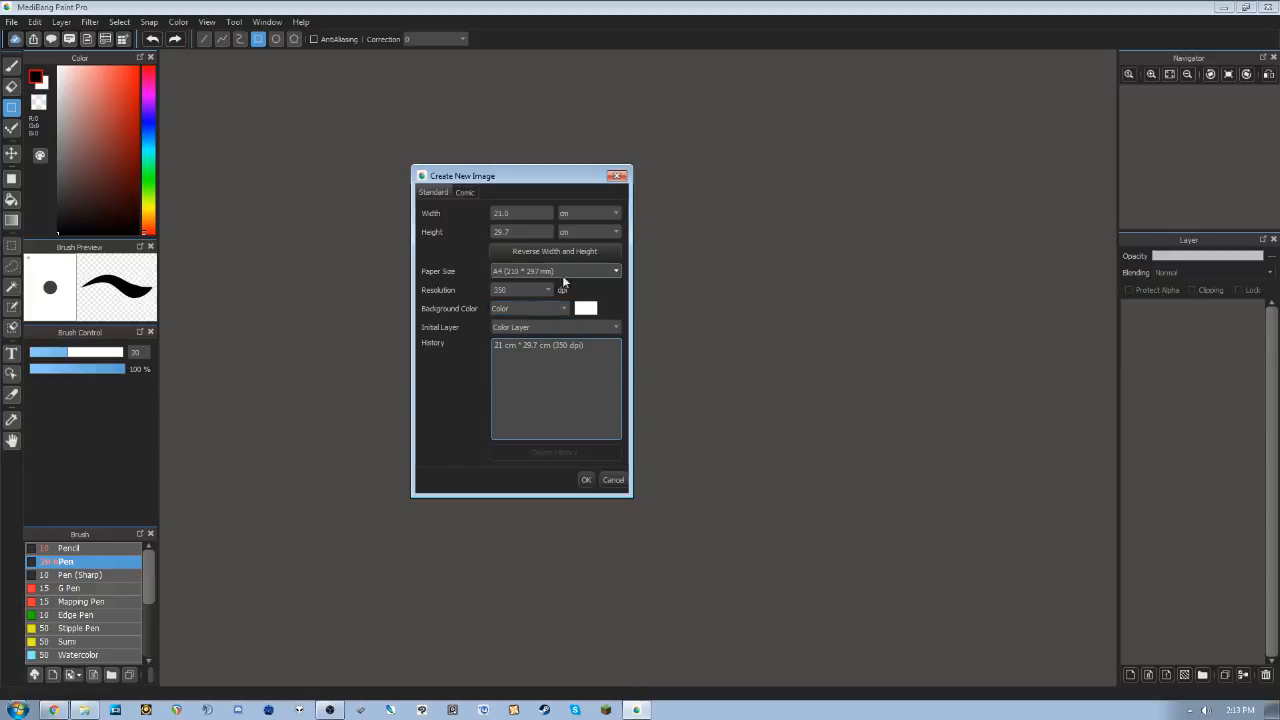
- Try pixel and inch as the unit for the image width, and return it to cm
left_click(589, 215)
left_click(590, 226)
left_click(596, 216)
left_click(587, 243)
left_click(603, 215)
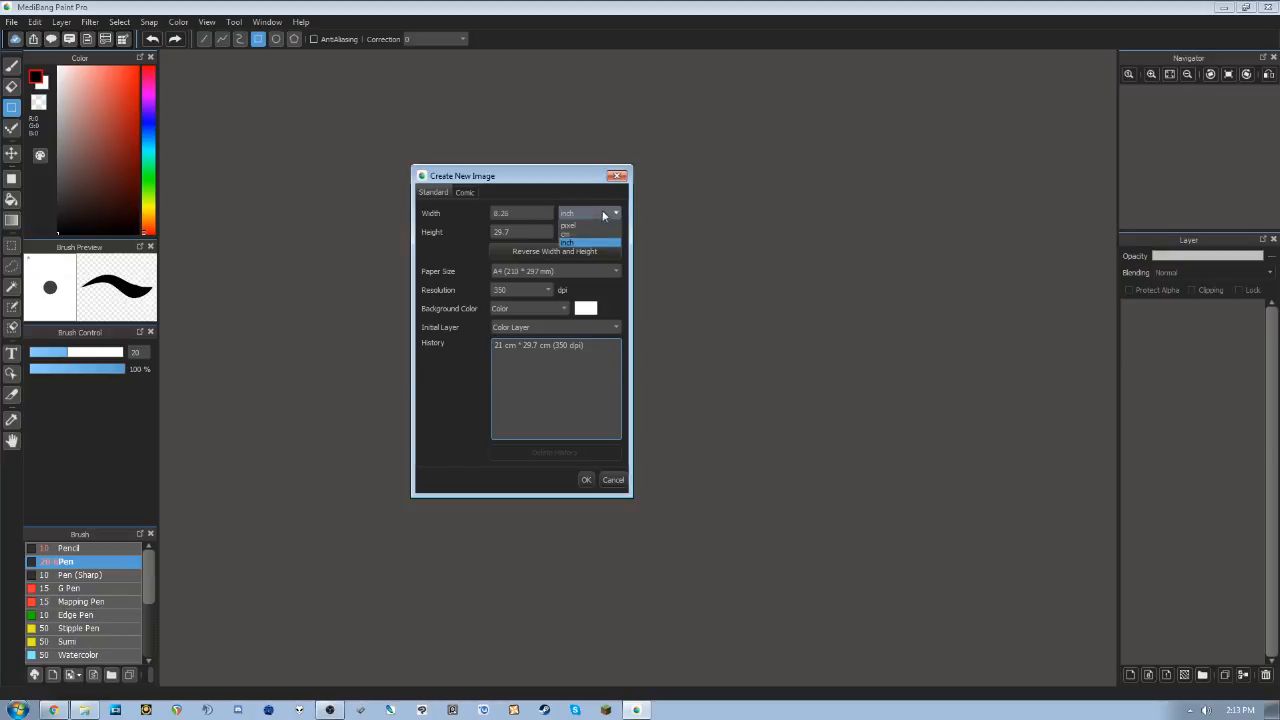
left_click(590, 234)
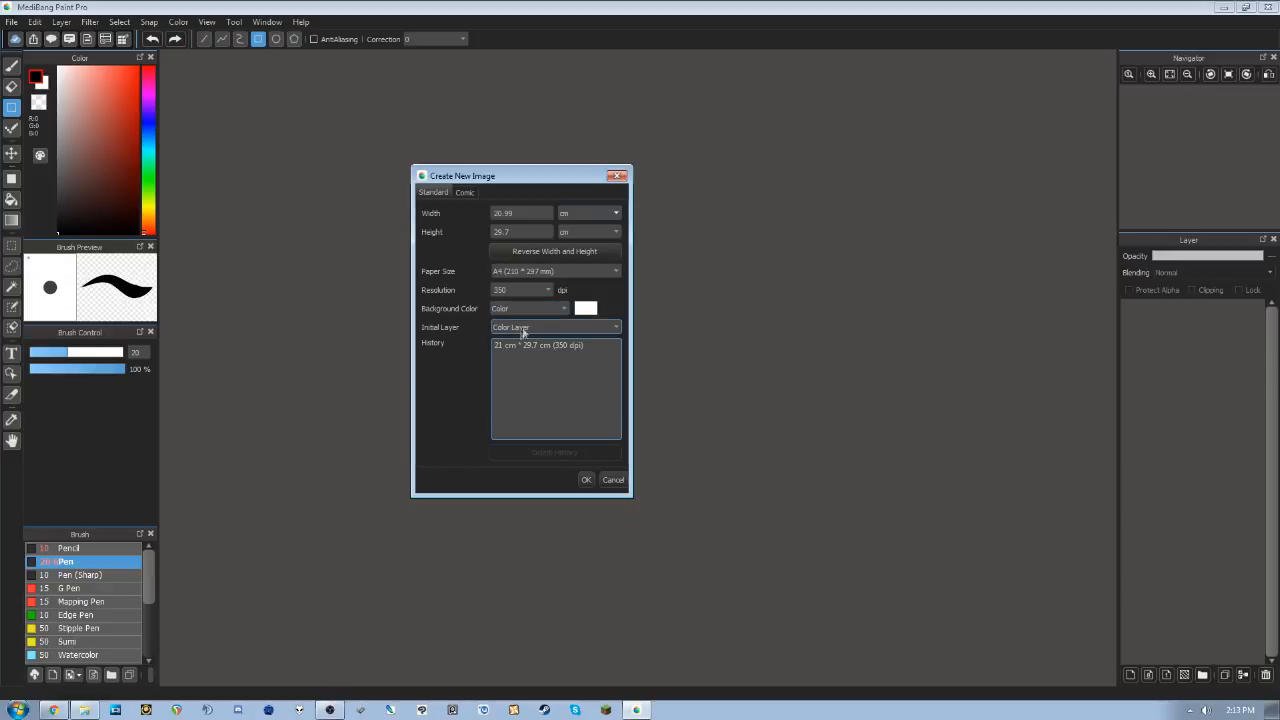
- Create the A4 image at 350 dpi, keeping the white color background and Color Layer as the initial layer
left_click(615, 328)
left_click(589, 330)
left_click(564, 271)
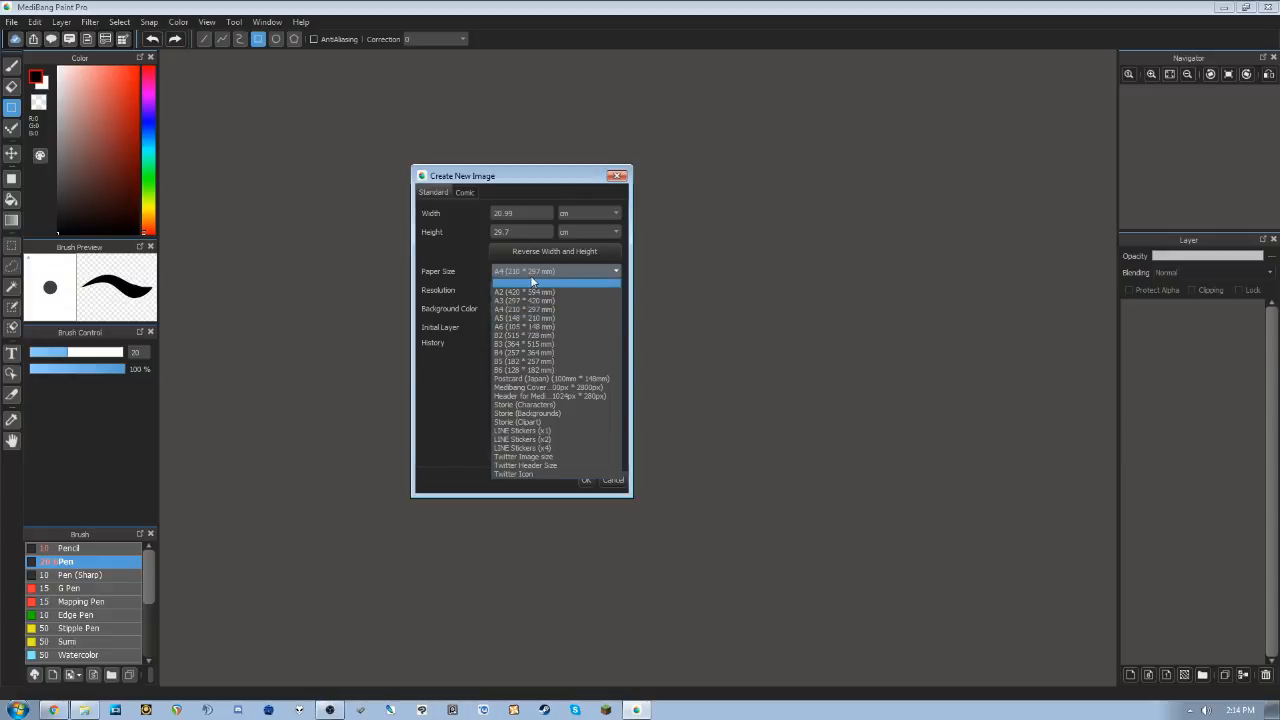
left_click(531, 270)
left_click(516, 307)
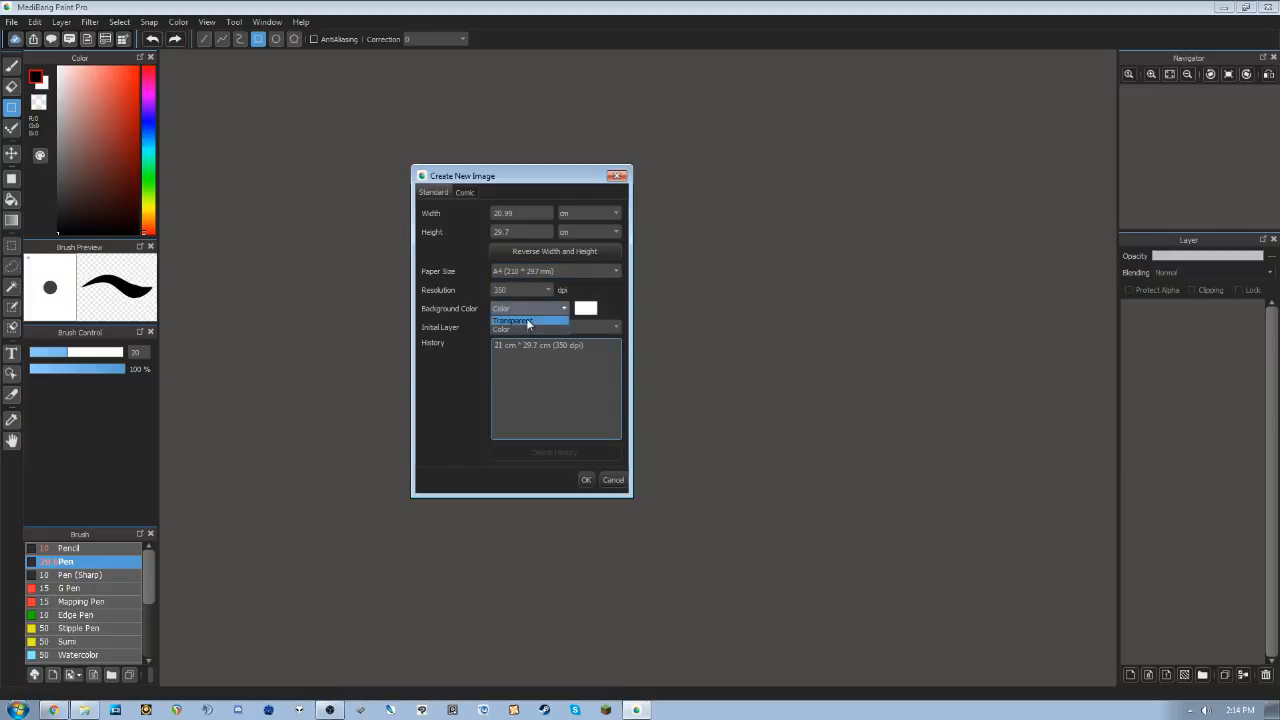
left_click(549, 308)
left_click(586, 481)
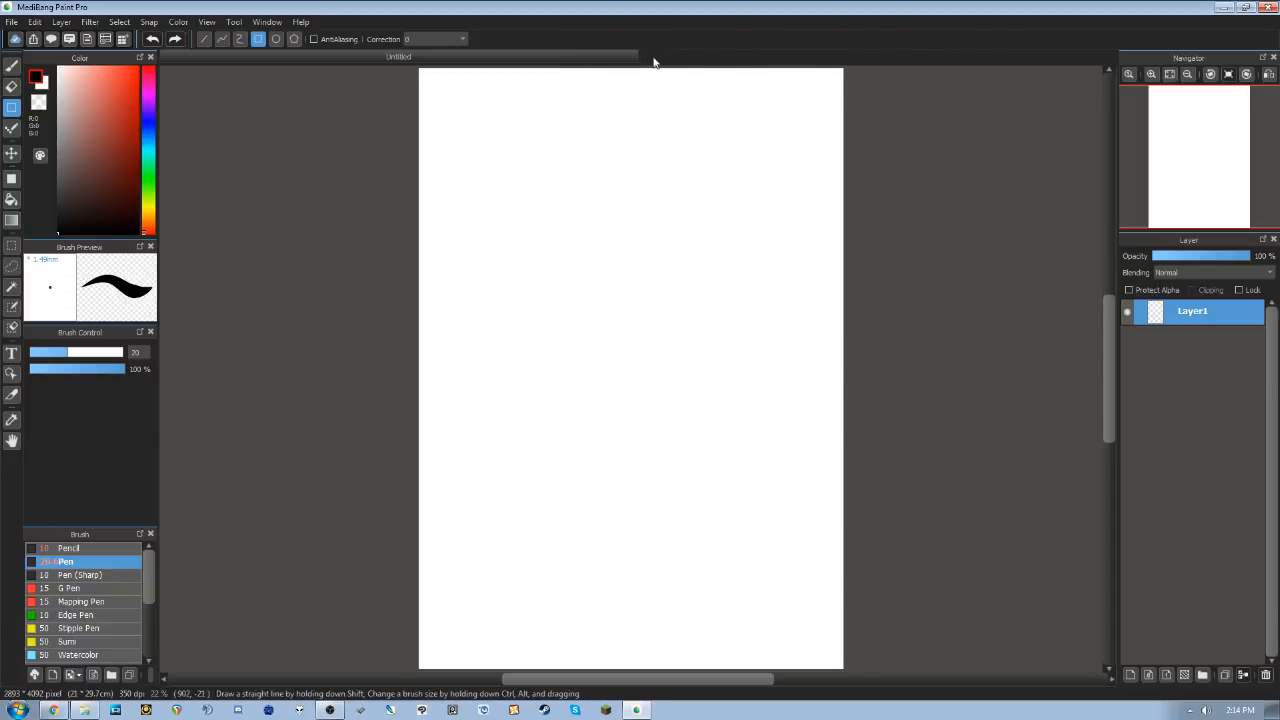
- Pan the blank canvas around the workspace to try out moving the view
right_click(380, 60)
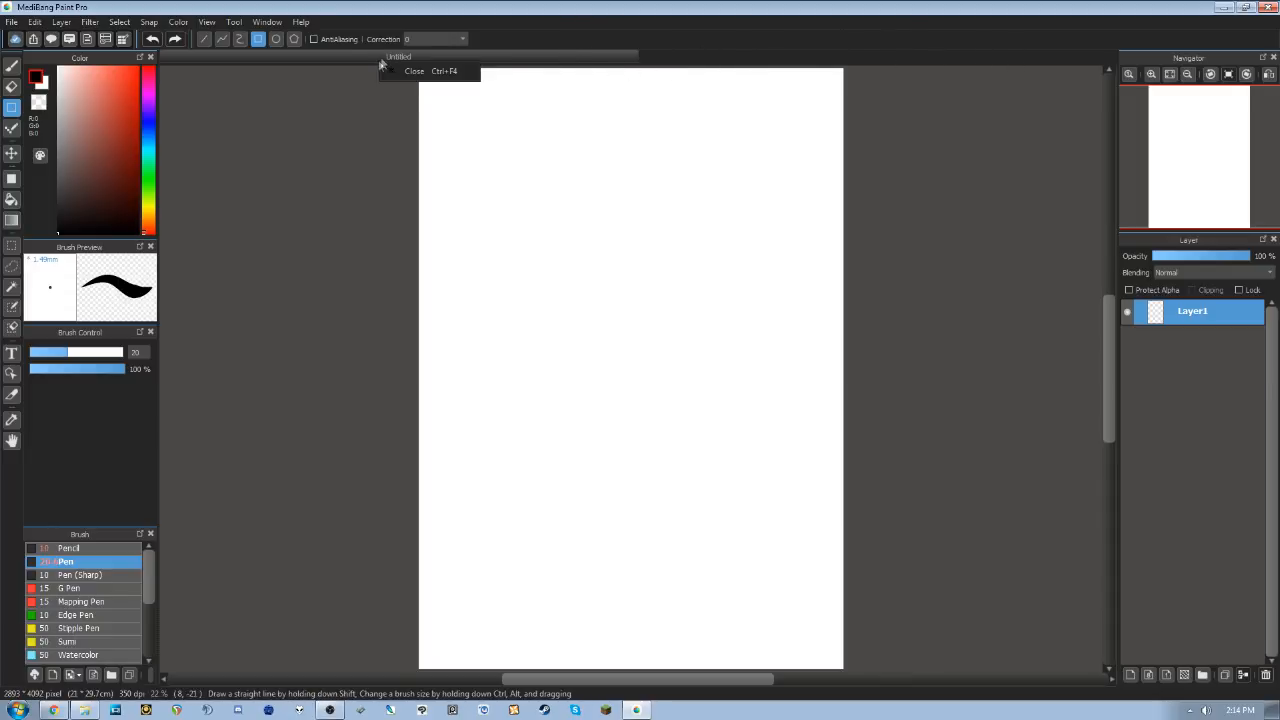
left_click(579, 24)
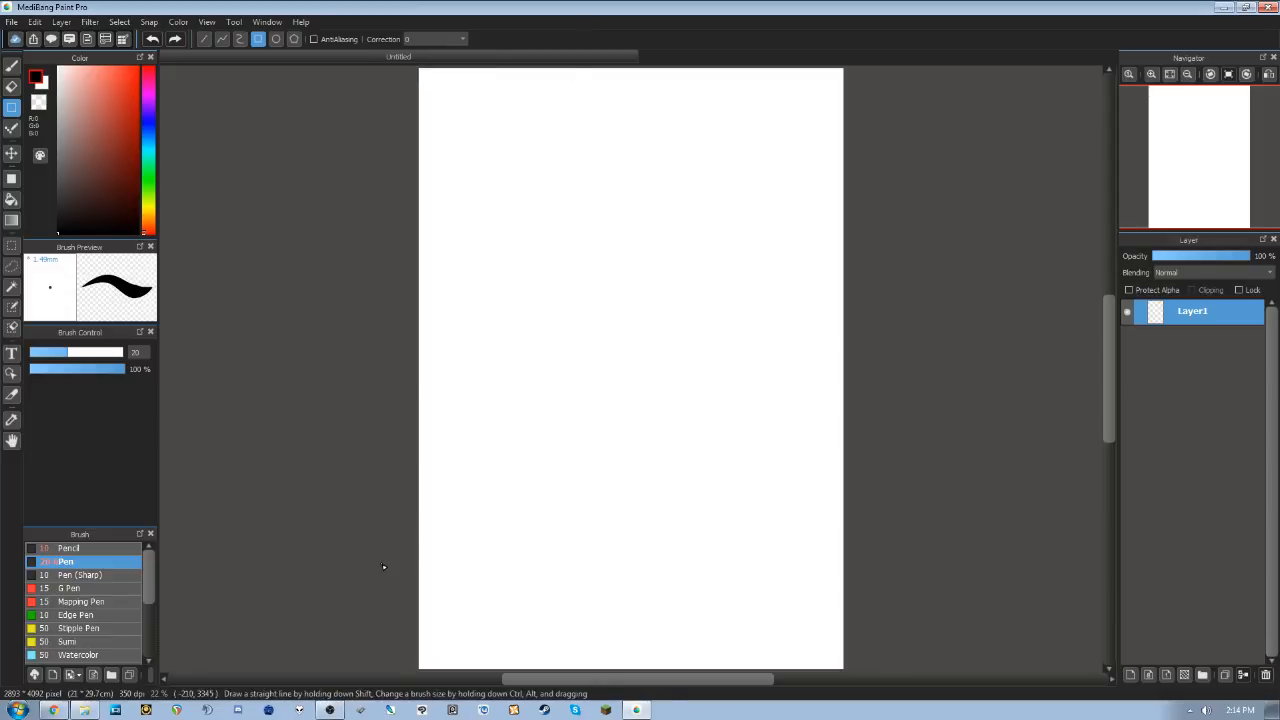
left_click_drag(640, 679, 538, 679)
left_click_drag(530, 675, 645, 680)
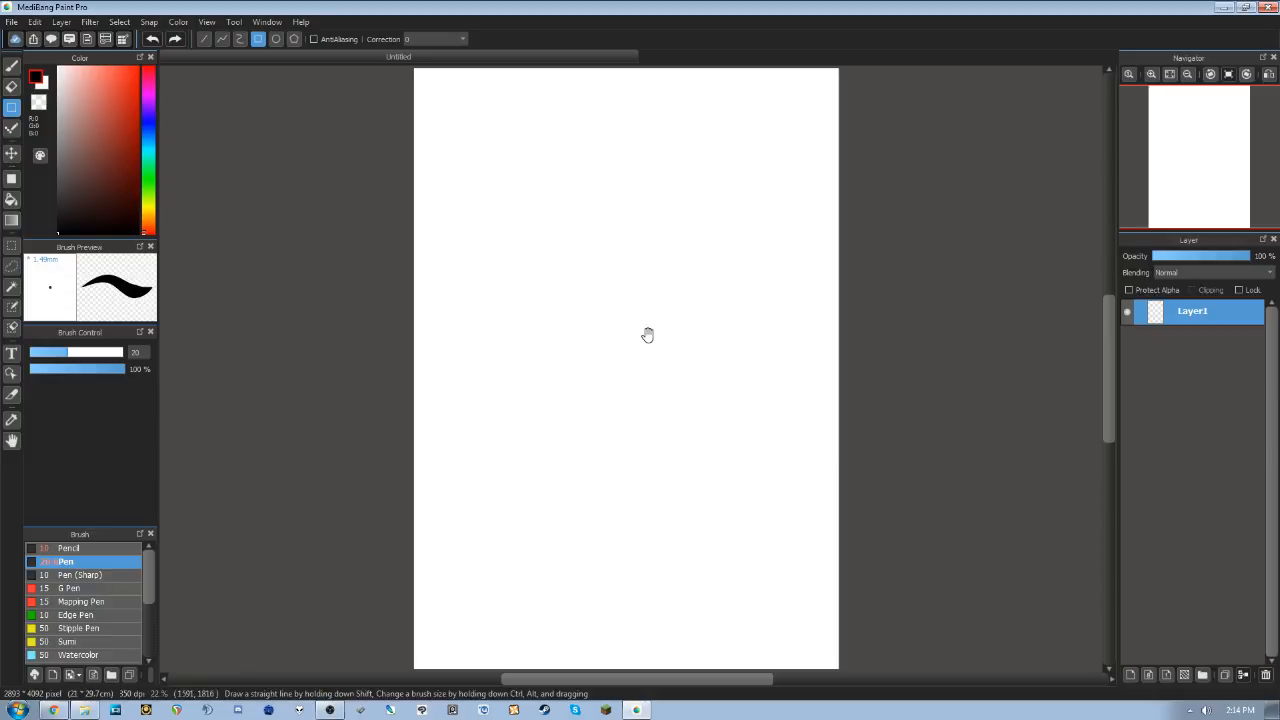
left_click_drag(648, 335, 582, 348)
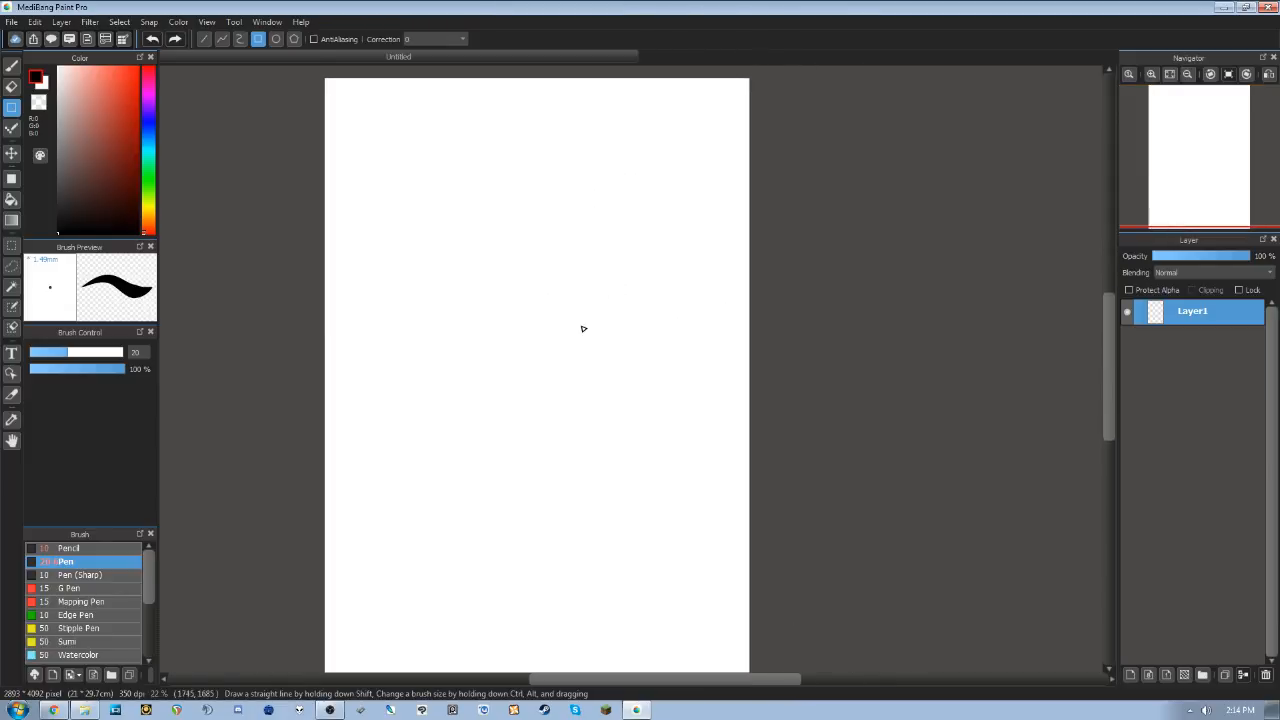
left_click_drag(515, 342, 521, 336)
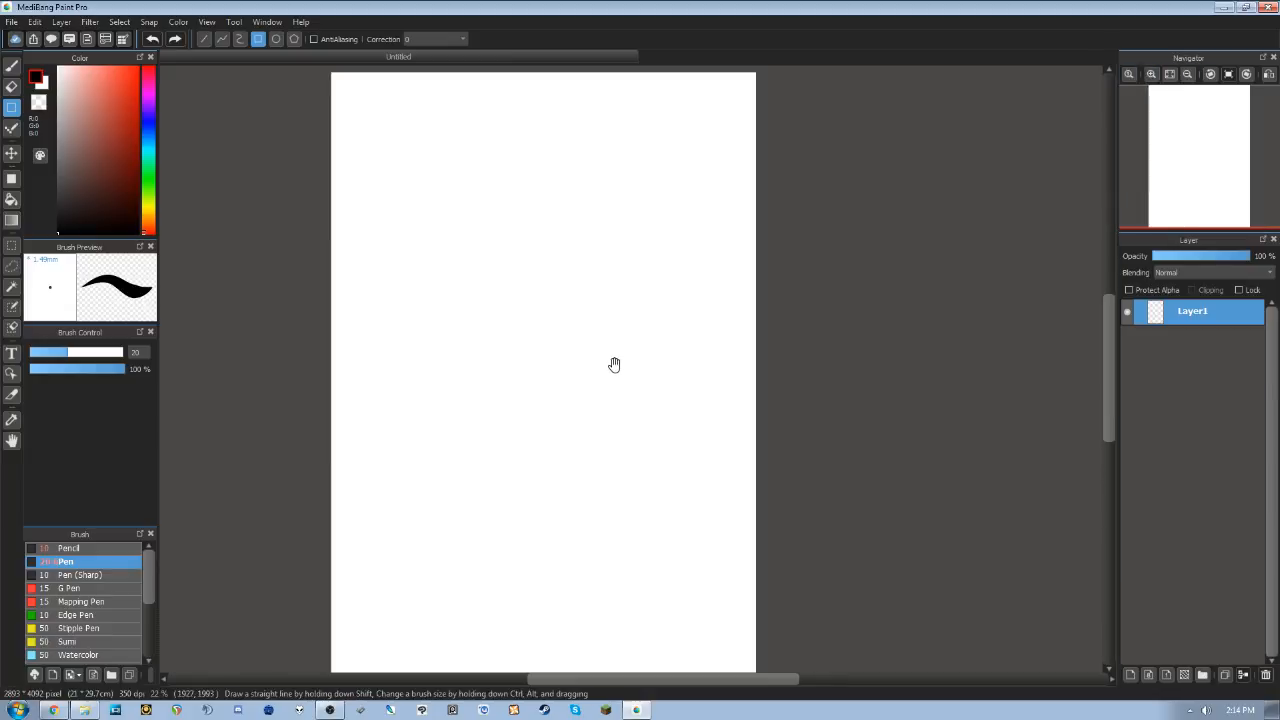
left_click_drag(629, 327, 725, 375)
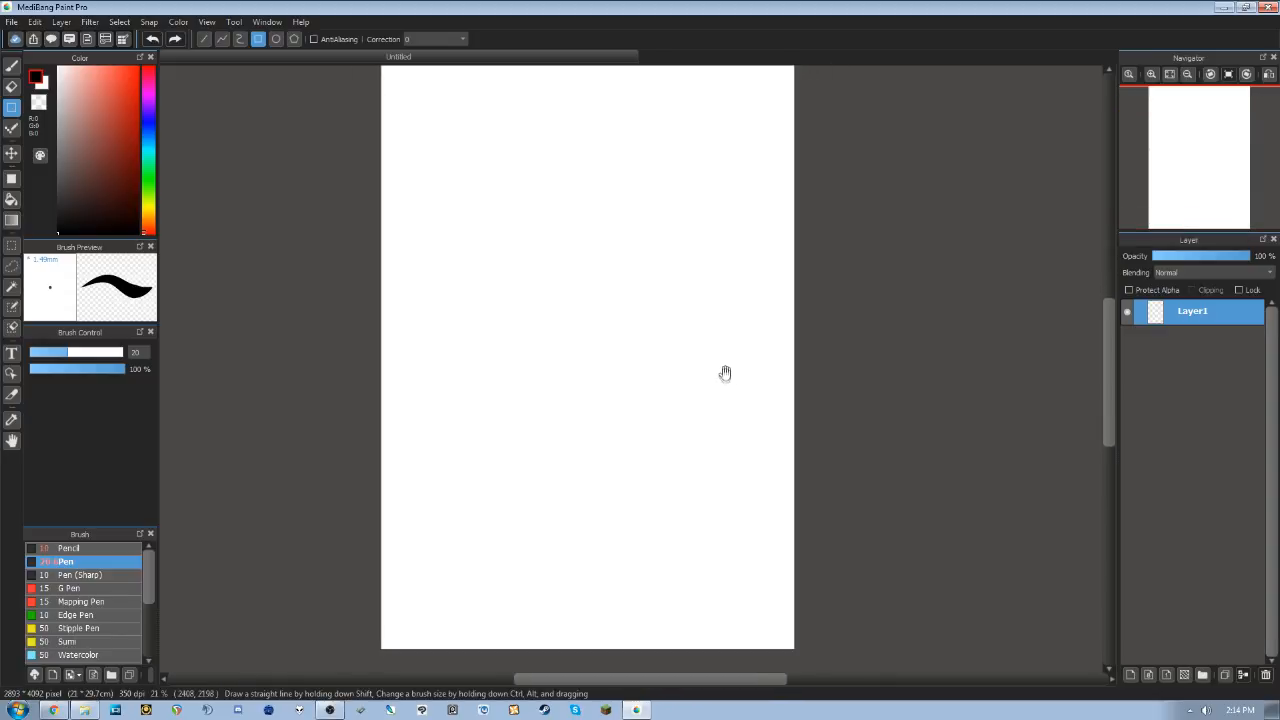
left_click_drag(735, 380, 738, 320)
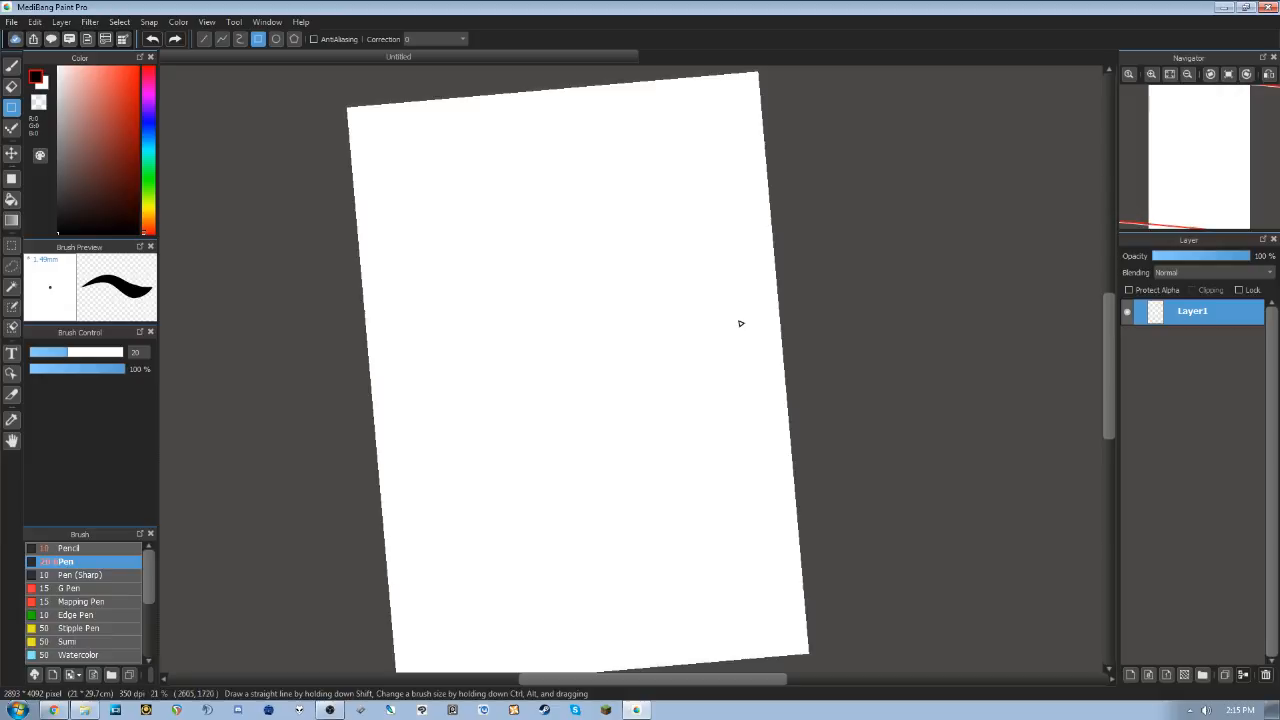
- Reset the canvas rotation, reposition the page, and rotate the view left and right
key("Up")
key("space")
left_click_drag(747, 433, 743, 427)
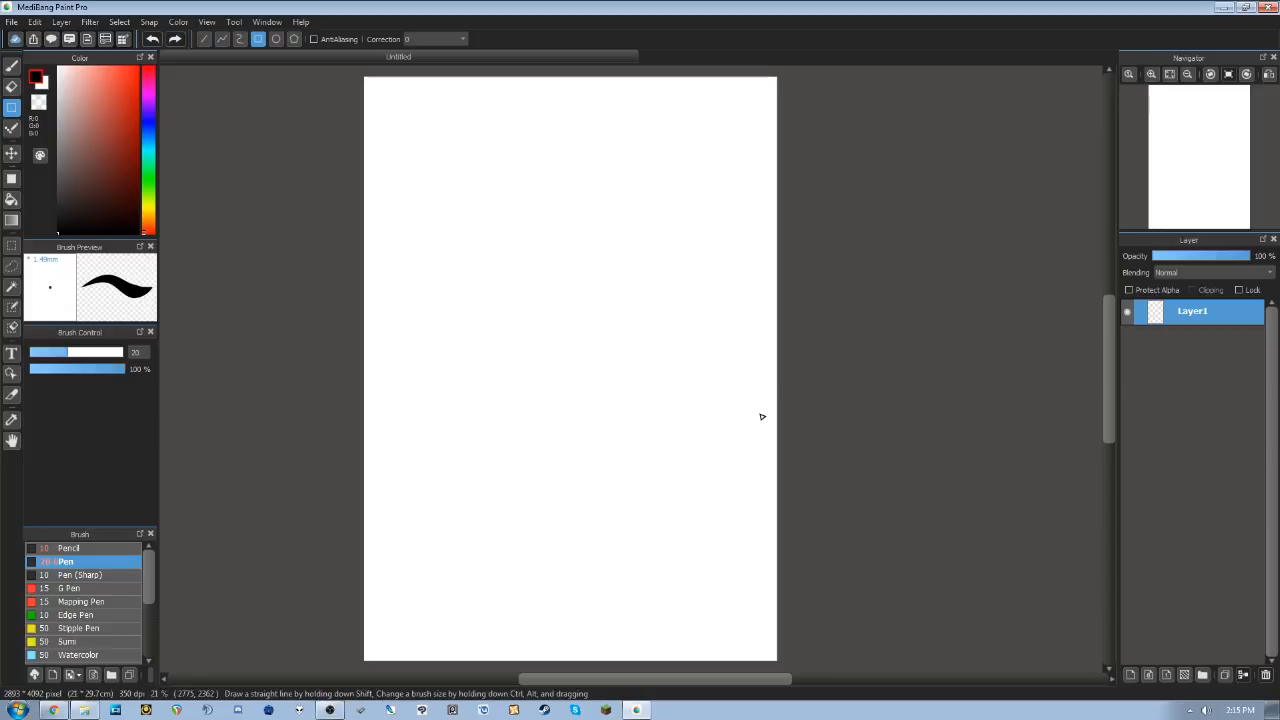
key("Left")
key("Left")
key("Right")
key("Right")
key("Right")
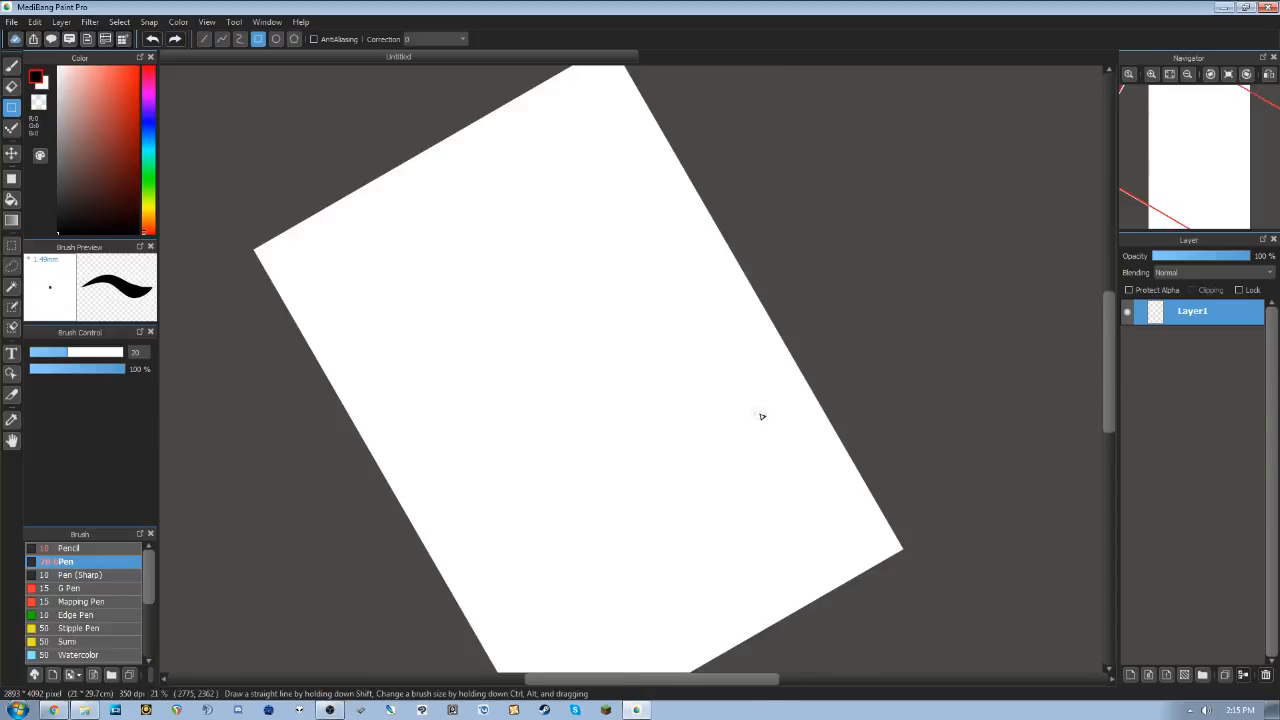
- Rotate the view of the blank page right and left, and return it to upright
key("Right")
key("Left")
key("Left")
key("Left")
key("Right")
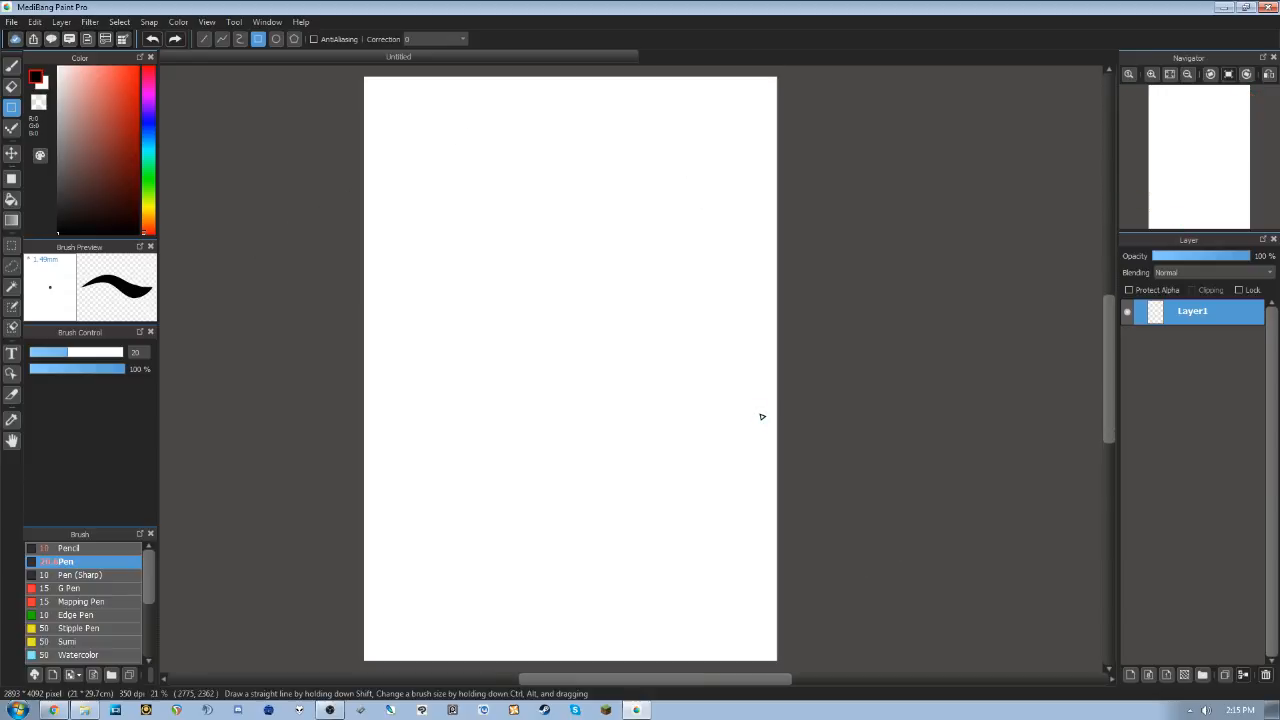
- Flip the view of the blank page horizontally back and forth
key("r")
key("r")
key("r")
key("r")
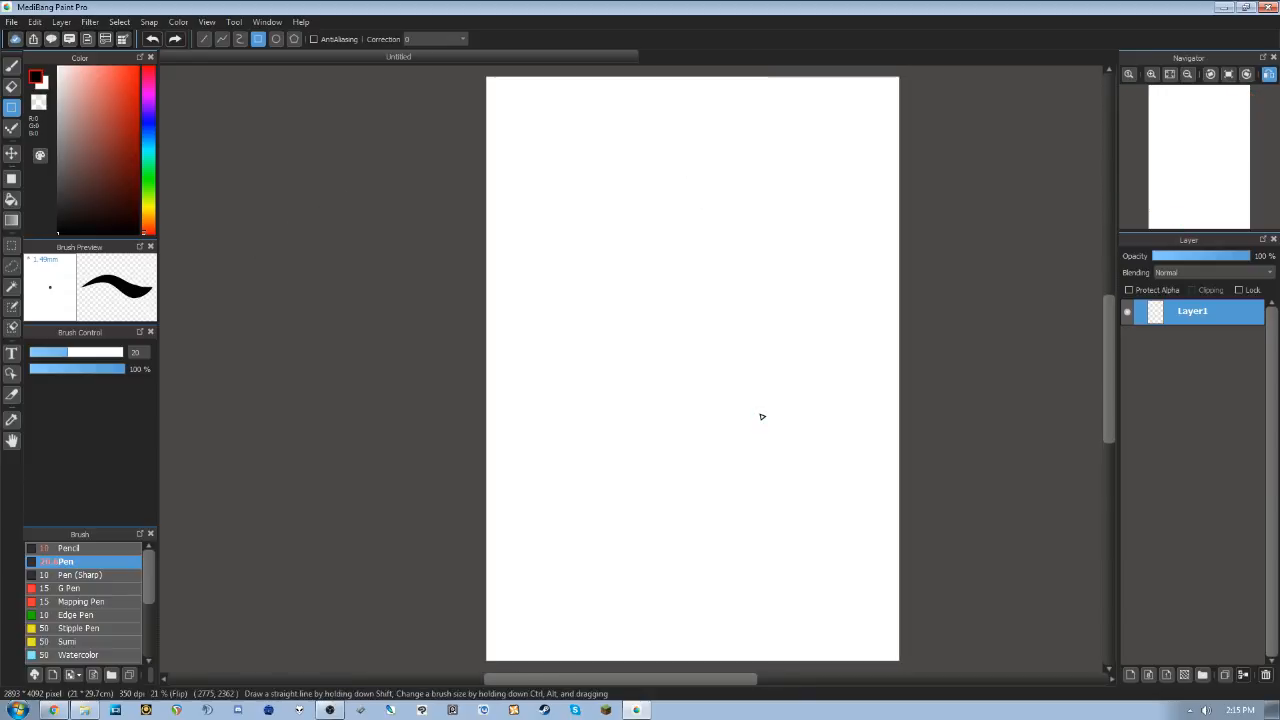
- Draw a looping freehand scribble with the Pencil brush at size 10 on the left part of the page
mouse_move(393, 235)
left_mouse_down()
mouse_move(380, 366)
mouse_move(412, 341)
mouse_move(453, 402)
mouse_move(438, 361)
mouse_move(358, 266)
left_mouse_up()
key("ctrl+z")
left_click(11, 66)
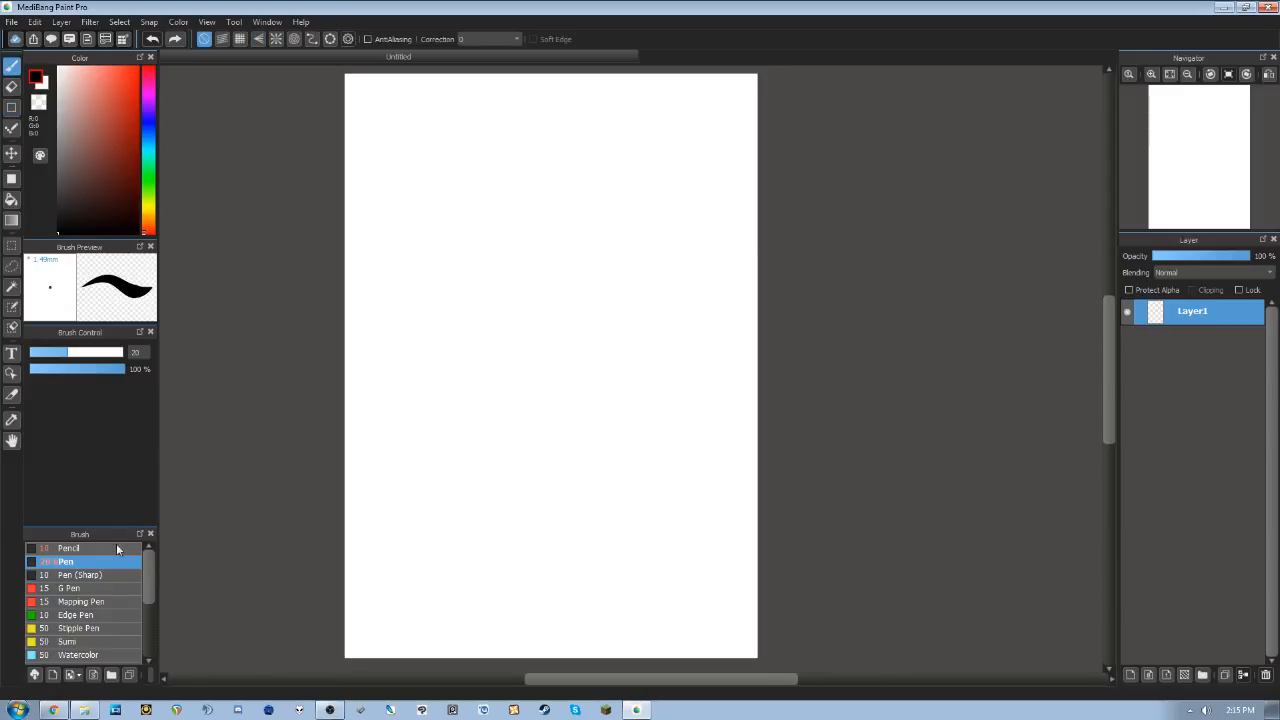
left_click(117, 549)
mouse_move(416, 188)
left_mouse_down()
mouse_move(383, 286)
mouse_move(420, 290)
mouse_move(450, 375)
mouse_move(441, 436)
left_mouse_up()
- Flip the view horizontally several times to compare the scribble with its mirror image
key("h")
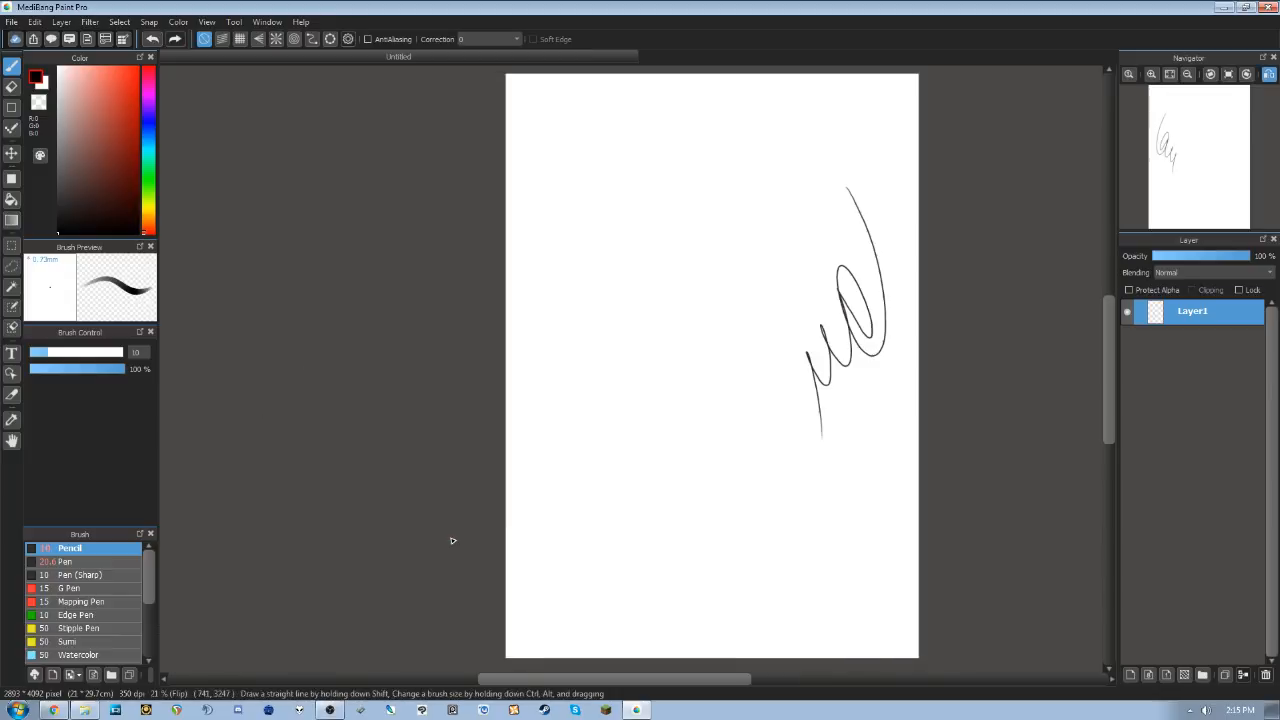
key("h")
key("h")
key("h")
key("h")
key("h")
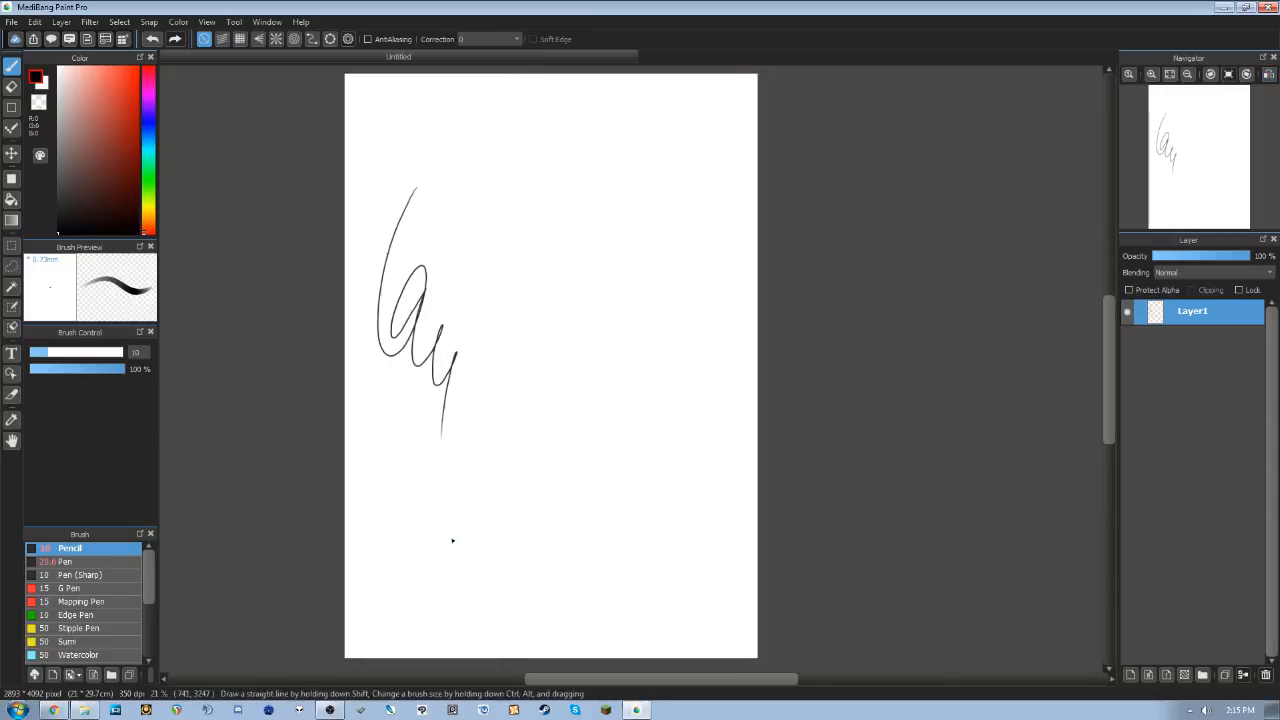
left_click(1268, 77)
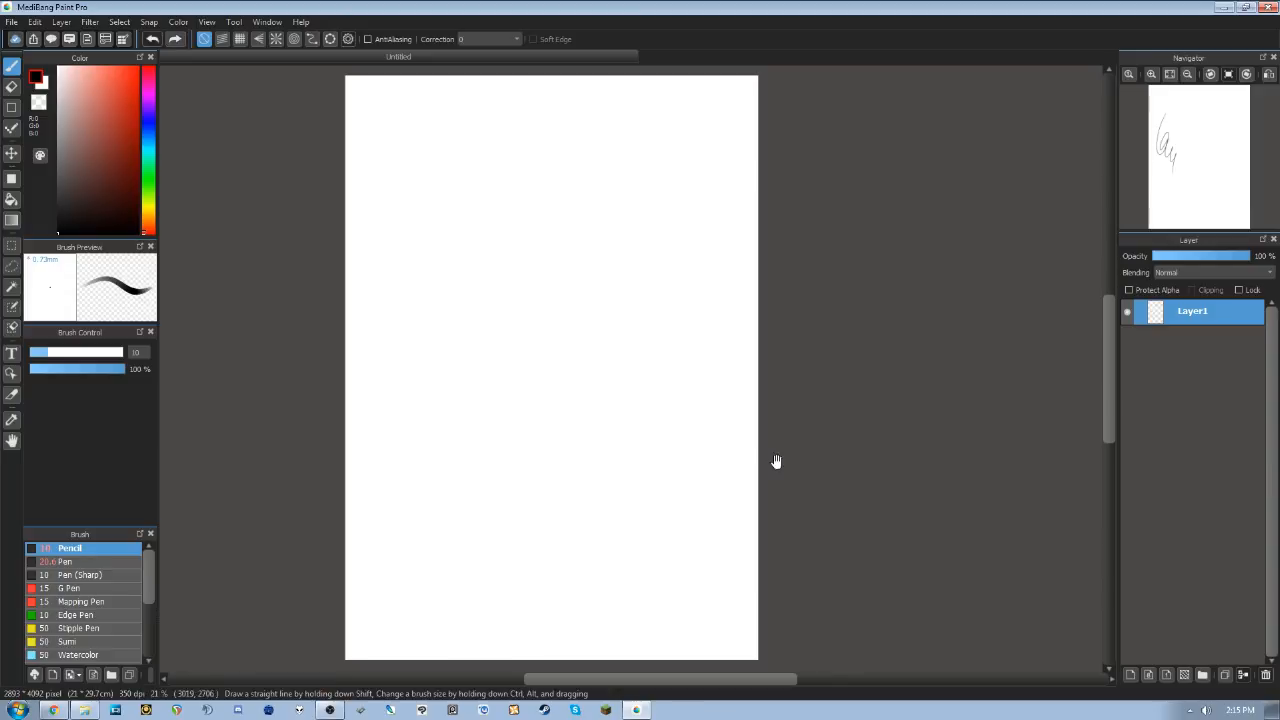
- Try a Pencil stroke down the middle of the page and clear the layer
left_click_drag(776, 461, 823, 460)
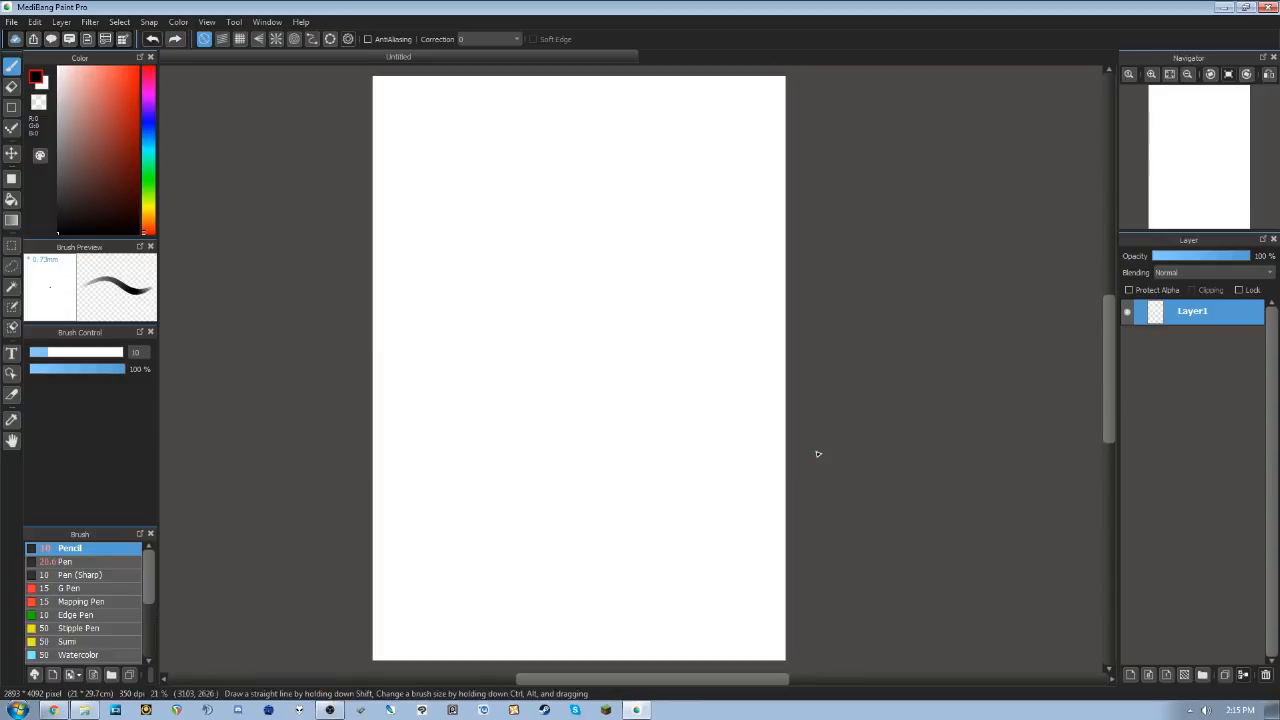
mouse_move(1212, 195)
left_mouse_down()
mouse_move(1195, 191)
mouse_move(1206, 157)
mouse_move(1206, 206)
left_mouse_up()
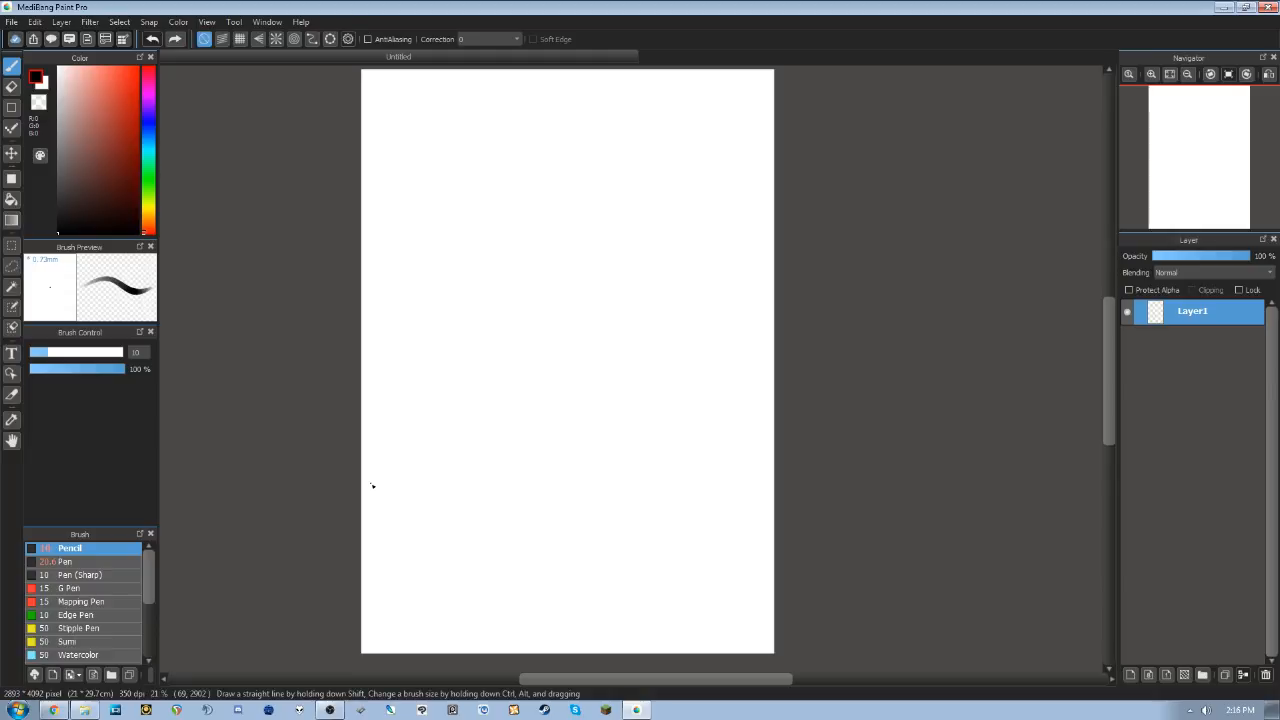
mouse_move(569, 262)
left_mouse_down()
mouse_move(590, 230)
mouse_move(552, 321)
mouse_move(605, 268)
mouse_move(605, 289)
mouse_move(540, 398)
mouse_move(652, 325)
mouse_move(577, 426)
mouse_move(670, 313)
mouse_move(572, 425)
left_mouse_up()
key("Delete")
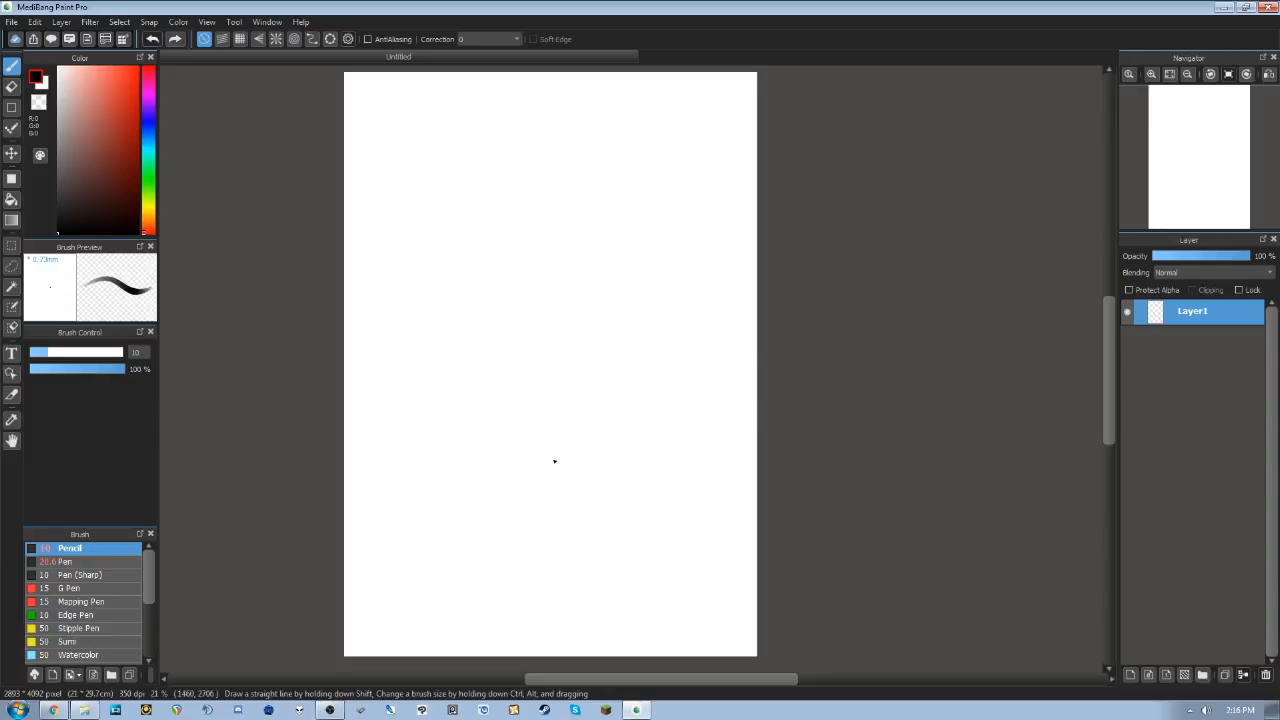
- Try the Pen brush with a wavy stroke across the page and clear the layer
left_click(118, 561)
mouse_move(538, 208)
left_mouse_down()
mouse_move(466, 365)
mouse_move(612, 412)
mouse_move(686, 370)
mouse_move(669, 497)
left_mouse_up()
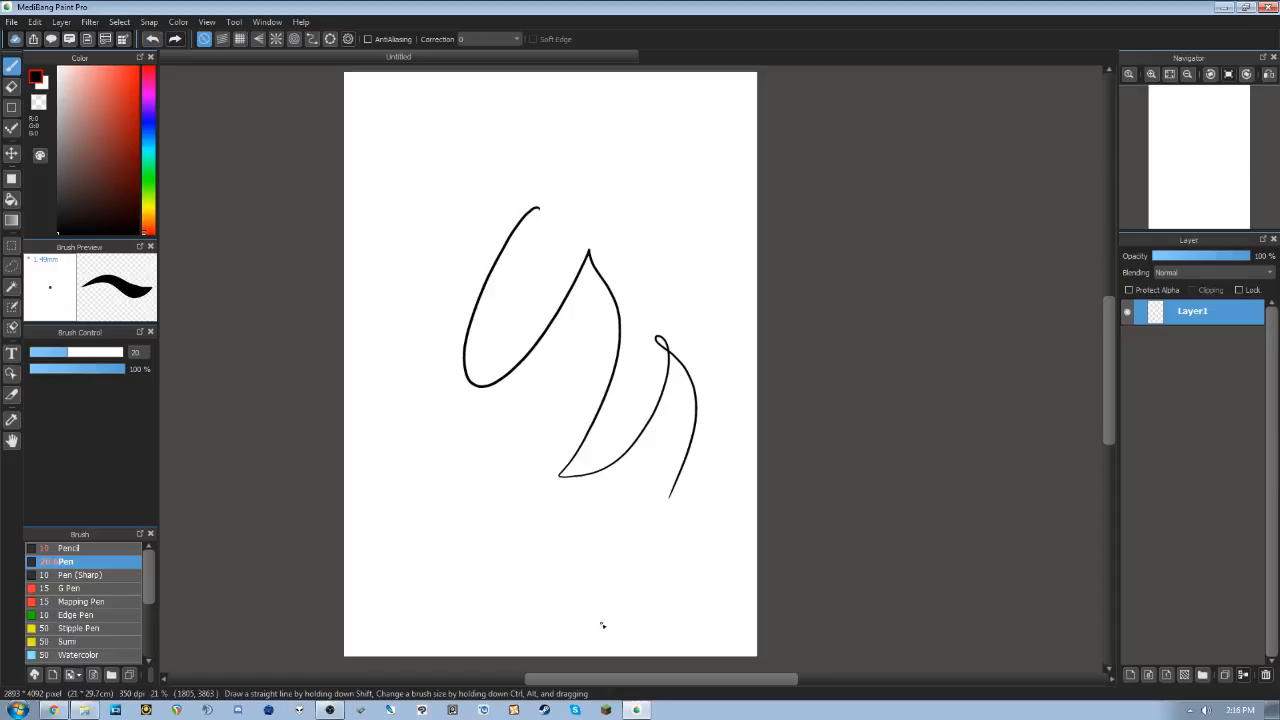
key("Delete")
- Try the Pen (Sharp) brush at size 10 with a wavy stroke across the page, and undo it
left_click(118, 575)
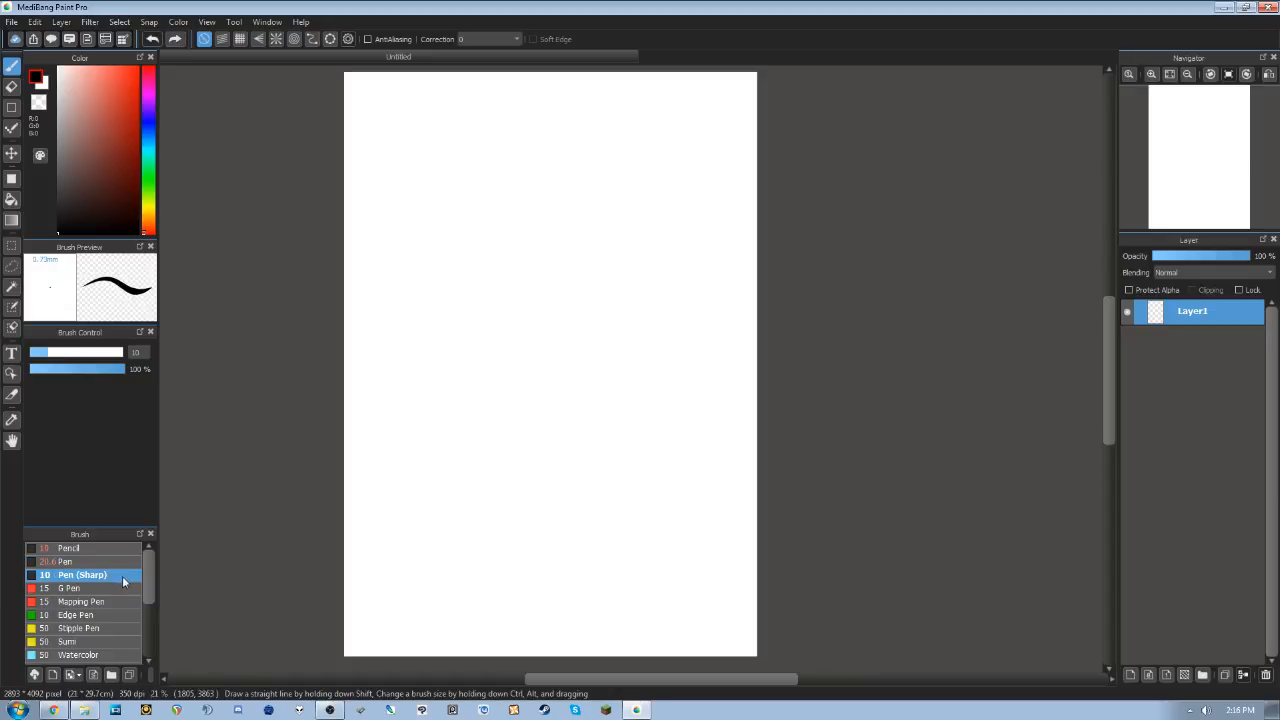
mouse_move(452, 317)
left_mouse_down()
mouse_move(545, 328)
mouse_move(631, 257)
mouse_move(580, 548)
mouse_move(667, 547)
mouse_move(658, 573)
left_mouse_up()
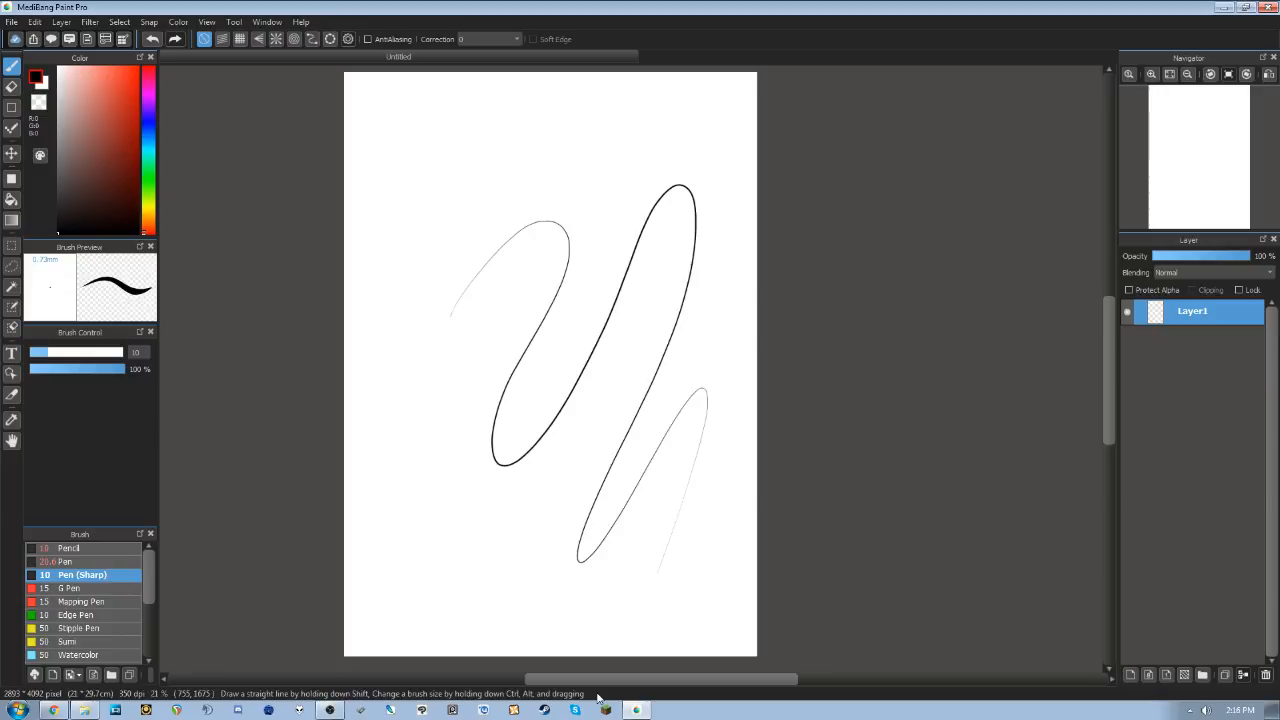
key("ctrl+z")
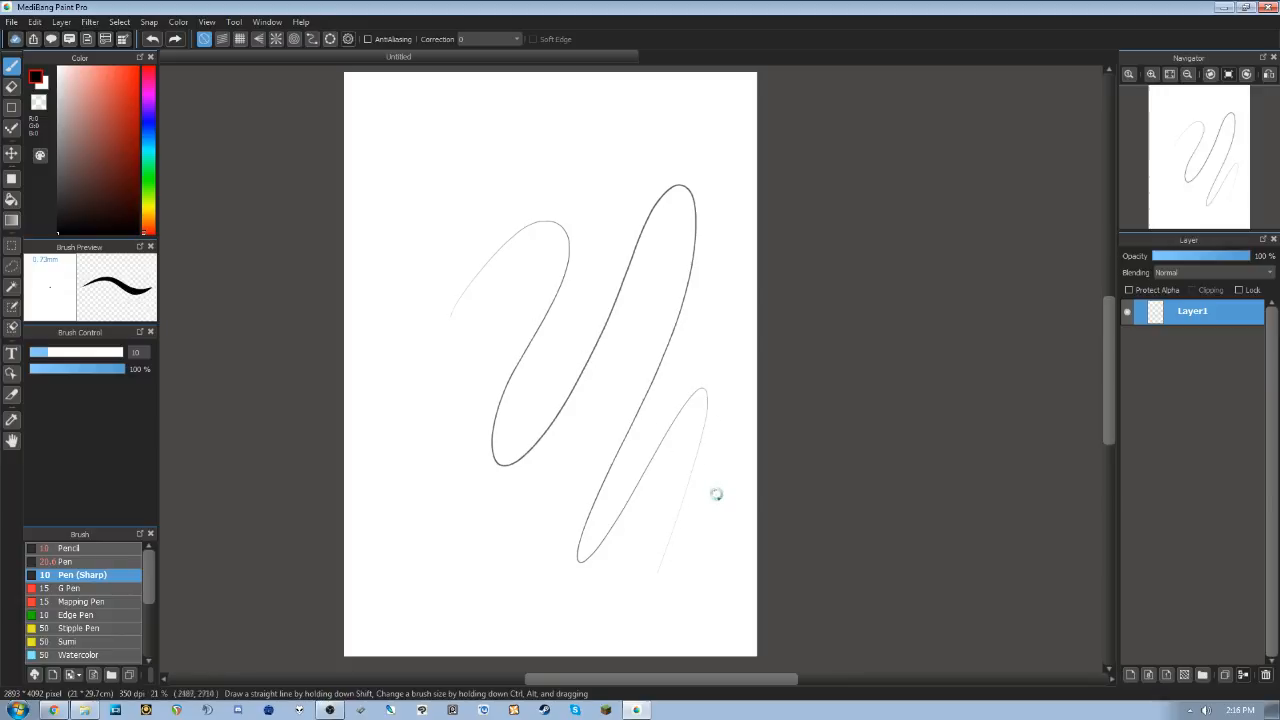
- Try the G Pen brush at size 15 with several freehand strokes, inspect its line edges closely, and undo them all
left_click(125, 590)
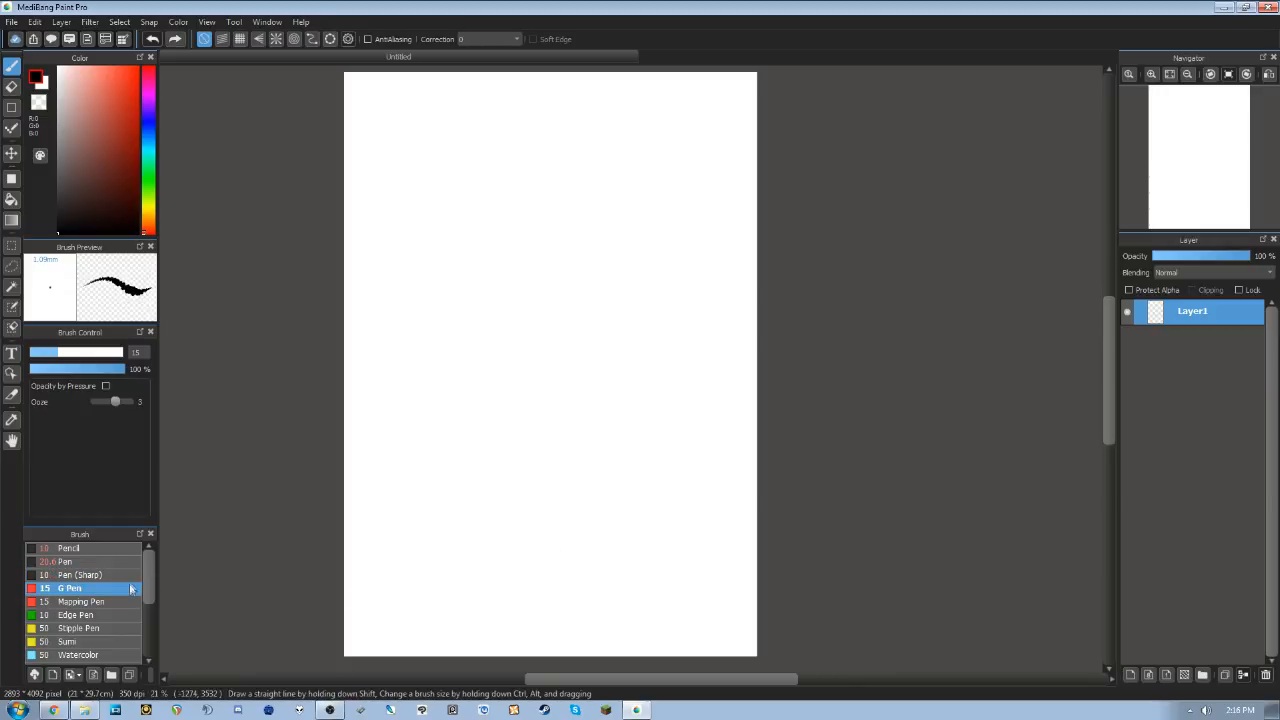
mouse_move(529, 162)
left_mouse_down()
mouse_move(541, 294)
mouse_move(657, 400)
left_mouse_up()
key("ctrl+z")
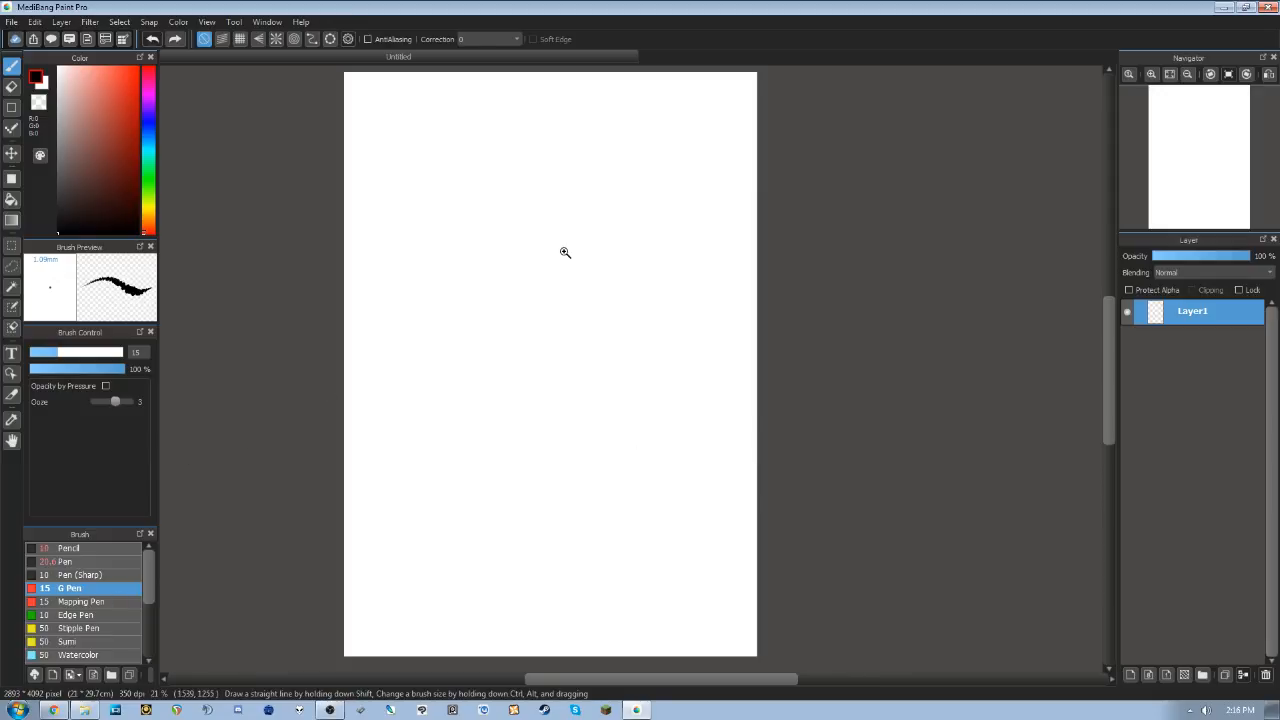
mouse_move(567, 254)
left_mouse_down()
mouse_move(583, 206)
mouse_move(548, 346)
left_mouse_up()
mouse_move(490, 419)
left_mouse_down()
mouse_move(644, 201)
mouse_move(605, 410)
mouse_move(633, 490)
left_mouse_up()
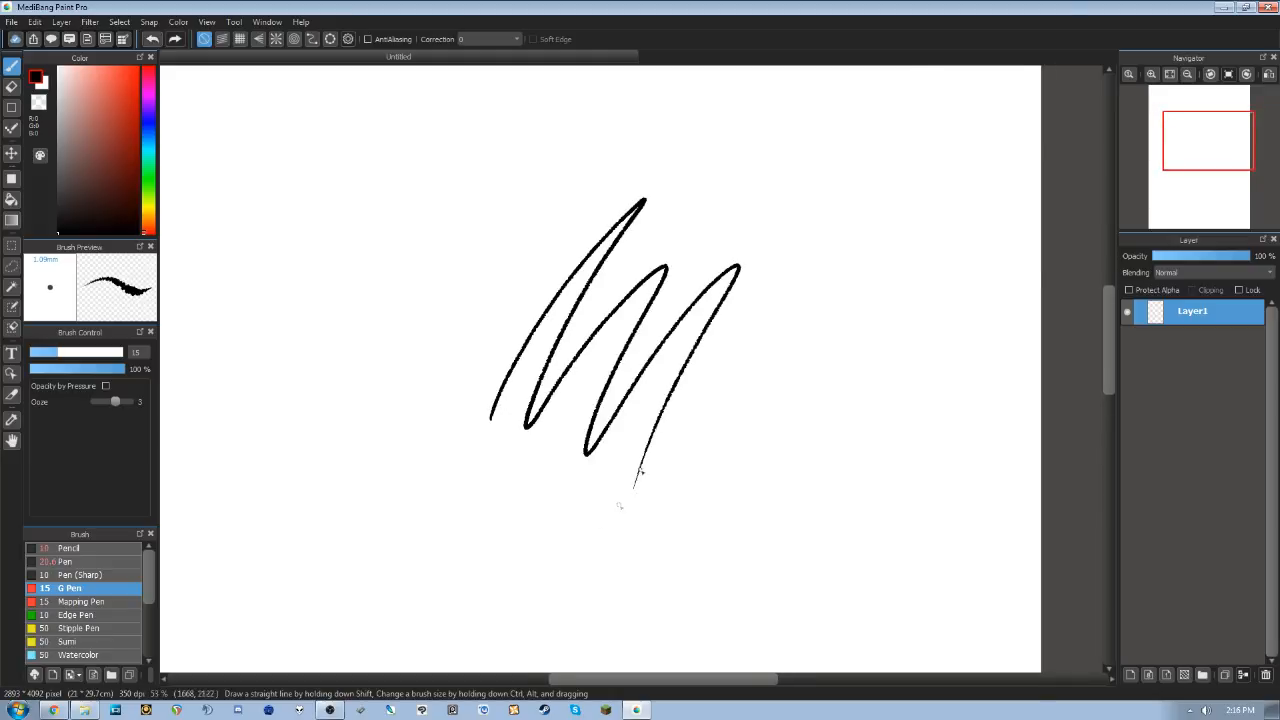
mouse_move(697, 386)
left_mouse_down()
mouse_move(711, 357)
mouse_move(674, 446)
left_mouse_up()
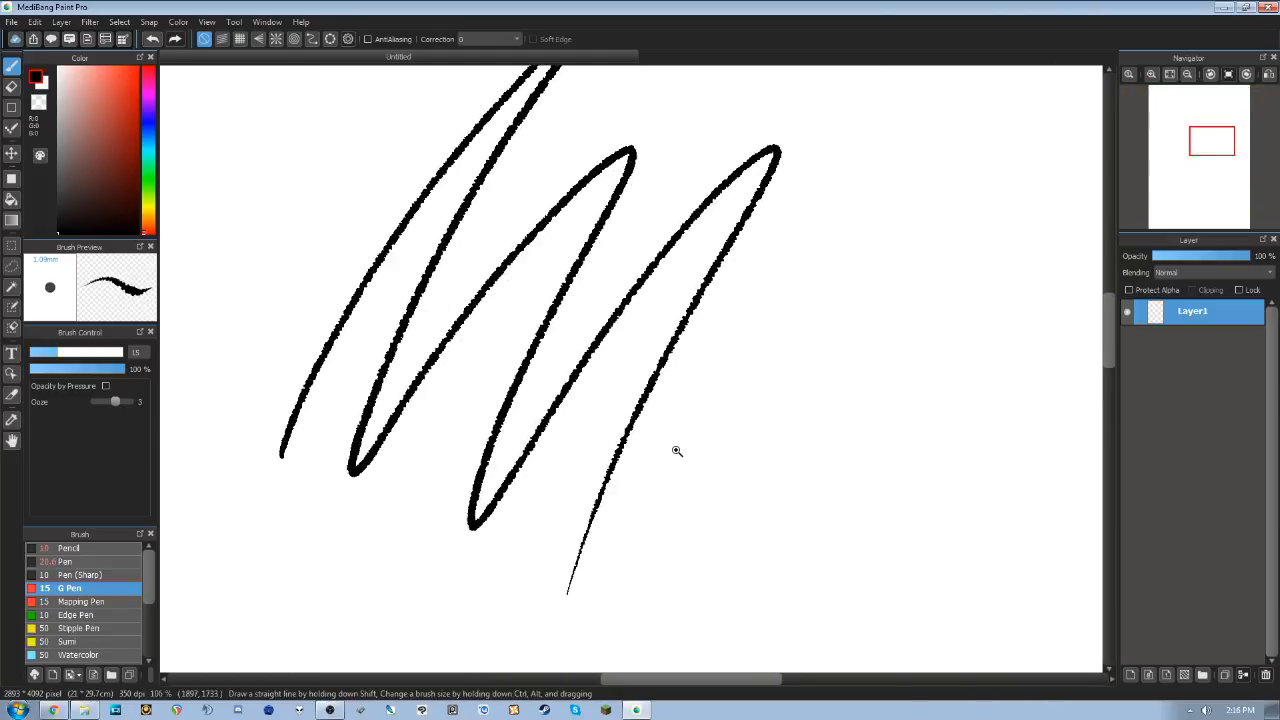
key("ctrl+z")
left_click_drag(700, 278, 671, 491)
key("ctrl+z")
mouse_move(748, 283)
left_mouse_down()
mouse_move(728, 365)
mouse_move(745, 472)
mouse_move(762, 460)
mouse_move(679, 508)
mouse_move(889, 389)
mouse_move(770, 450)
left_mouse_up()
key("ctrl+z")
key("ctrl+z")
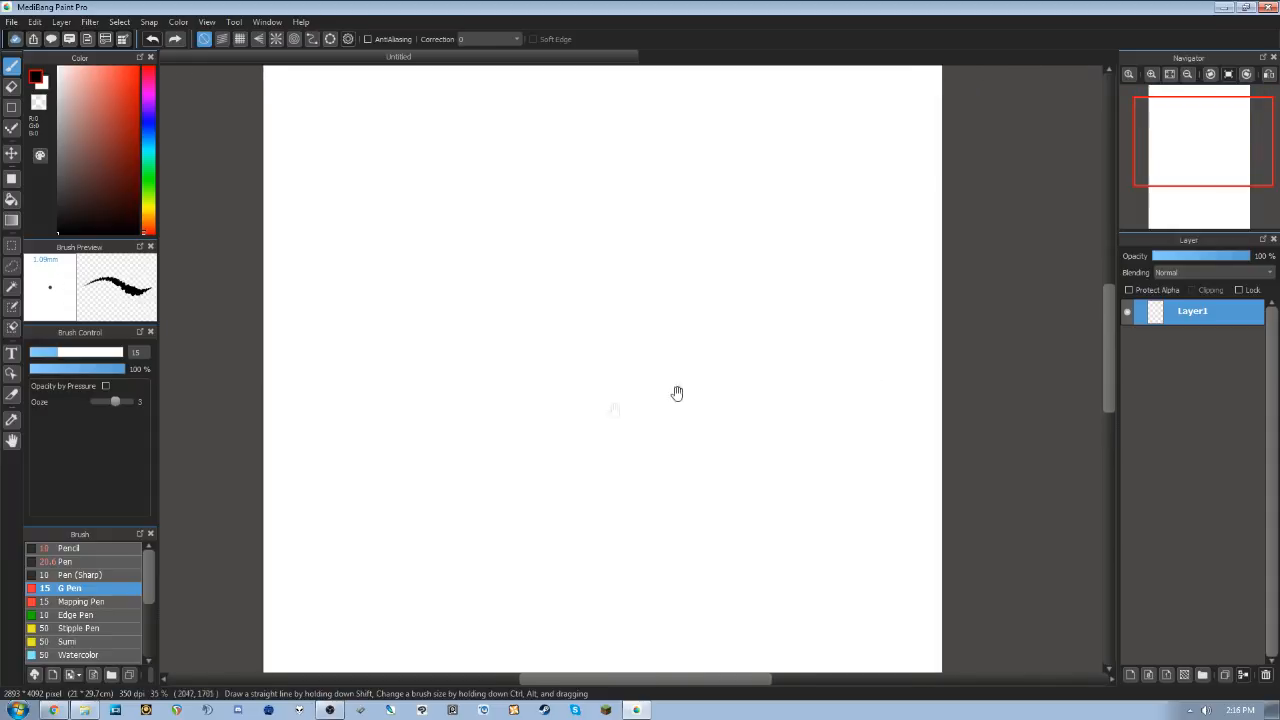
- Try the Mapping Pen brush at size 15 with a freehand stroke on the upper page, and undo it
left_click(130, 600)
mouse_move(512, 230)
left_mouse_down()
mouse_move(571, 323)
mouse_move(594, 509)
mouse_move(786, 277)
left_mouse_up()
key("ctrl+z")
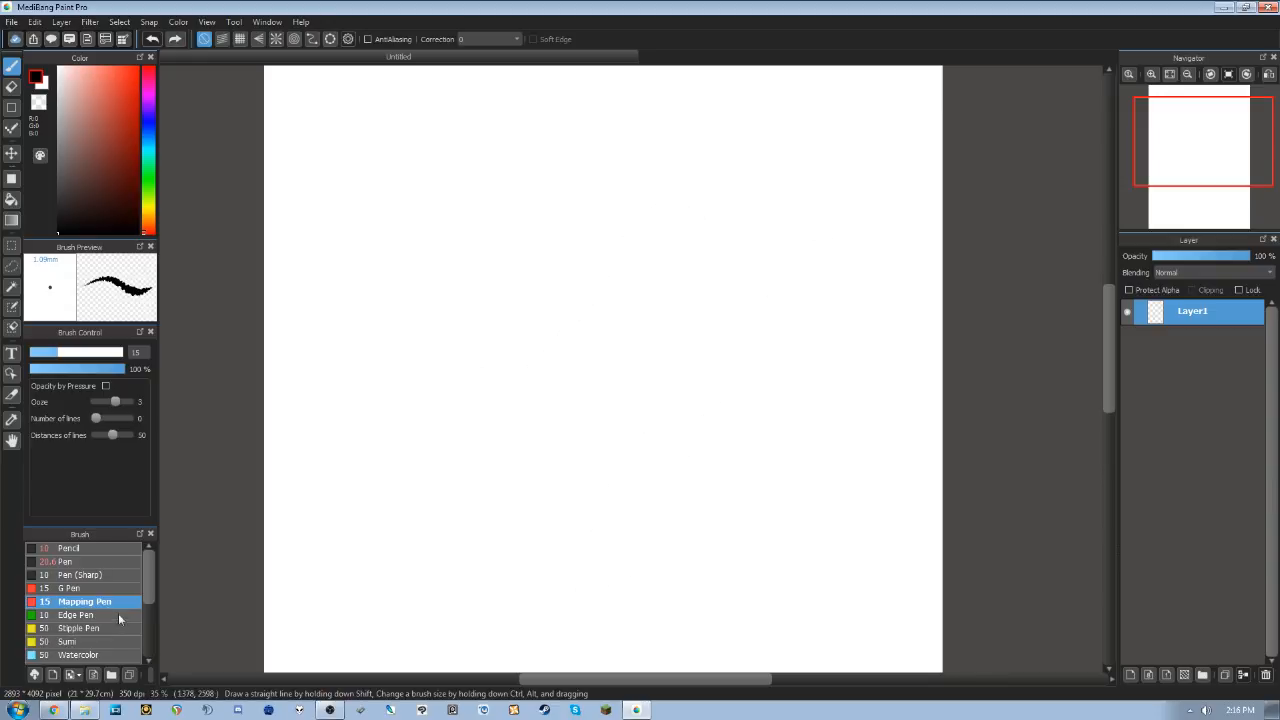
- Try the Rotation Symmetry Pen at size 10 with freehand strokes on the page, and undo them
left_click_drag(145, 579, 143, 637)
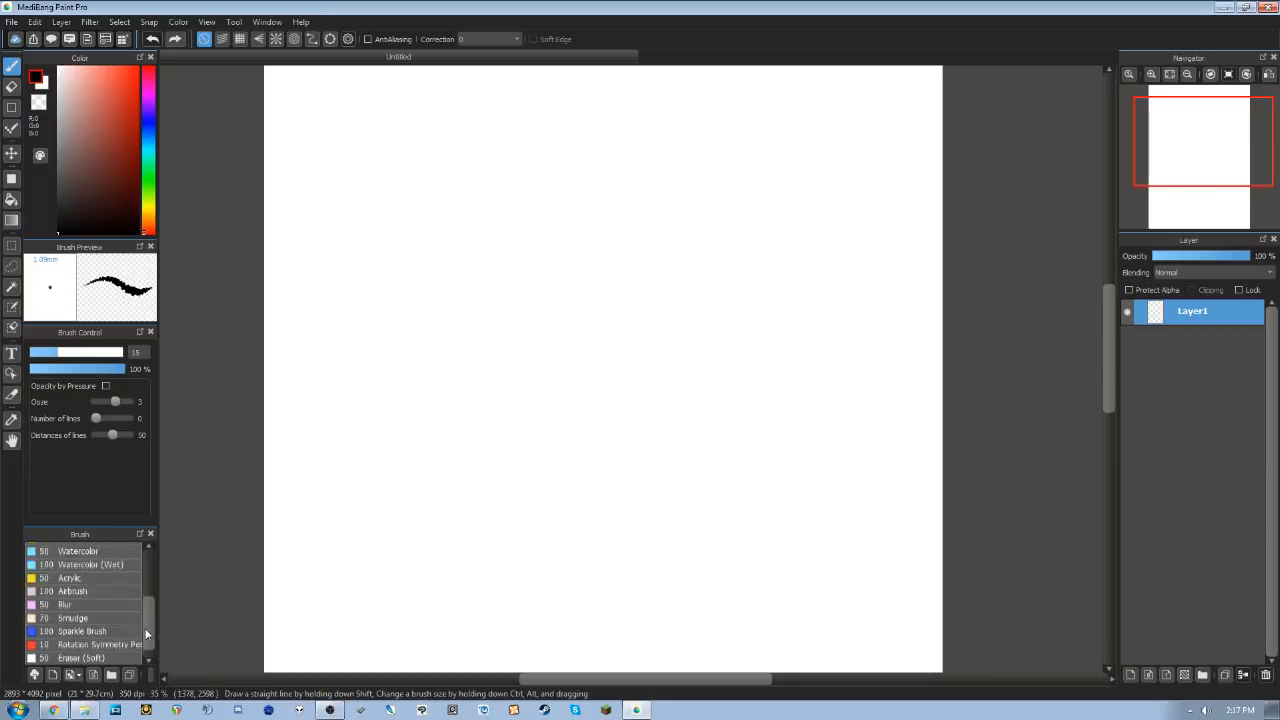
left_click(136, 629)
mouse_move(530, 235)
left_mouse_down()
mouse_move(605, 405)
mouse_move(740, 450)
mouse_move(655, 295)
mouse_move(825, 290)
mouse_move(770, 540)
mouse_move(808, 618)
mouse_move(866, 607)
left_mouse_up()
key("space")
left_click_drag(866, 426, 865, 463)
key("ctrl+z")
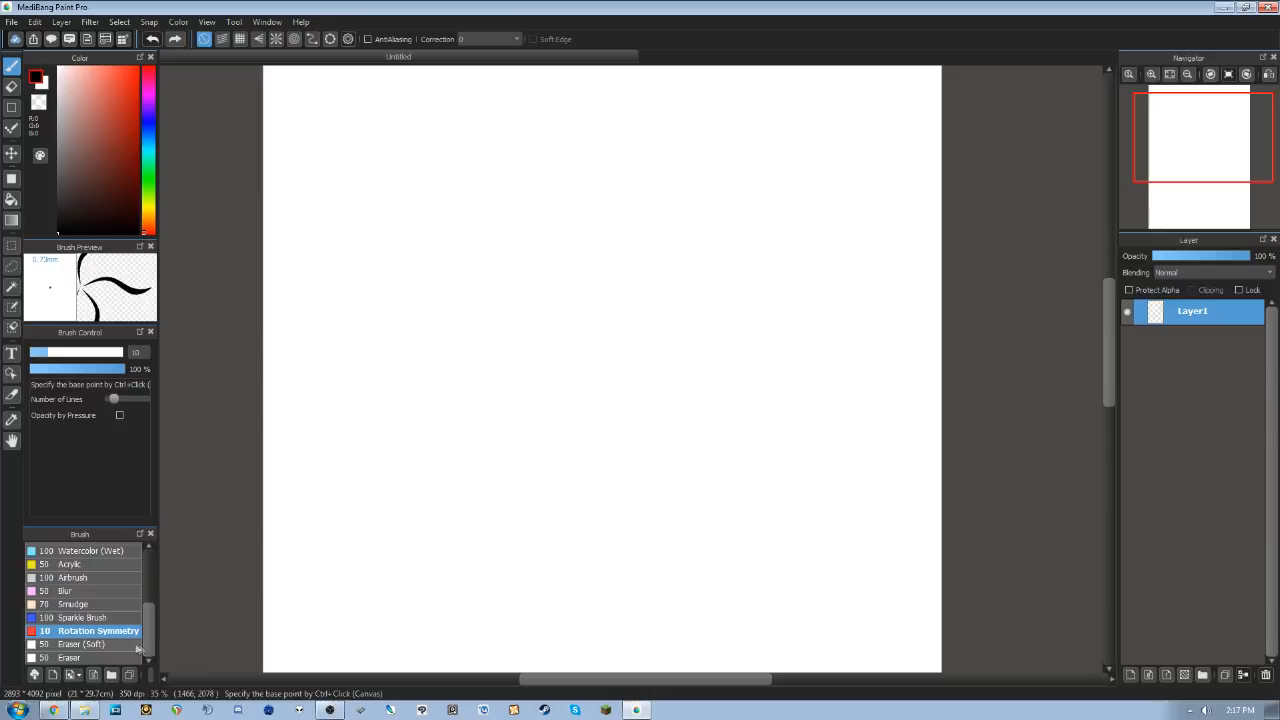
- Switch to the Eraser tool and back to the Brush tool
key("e")
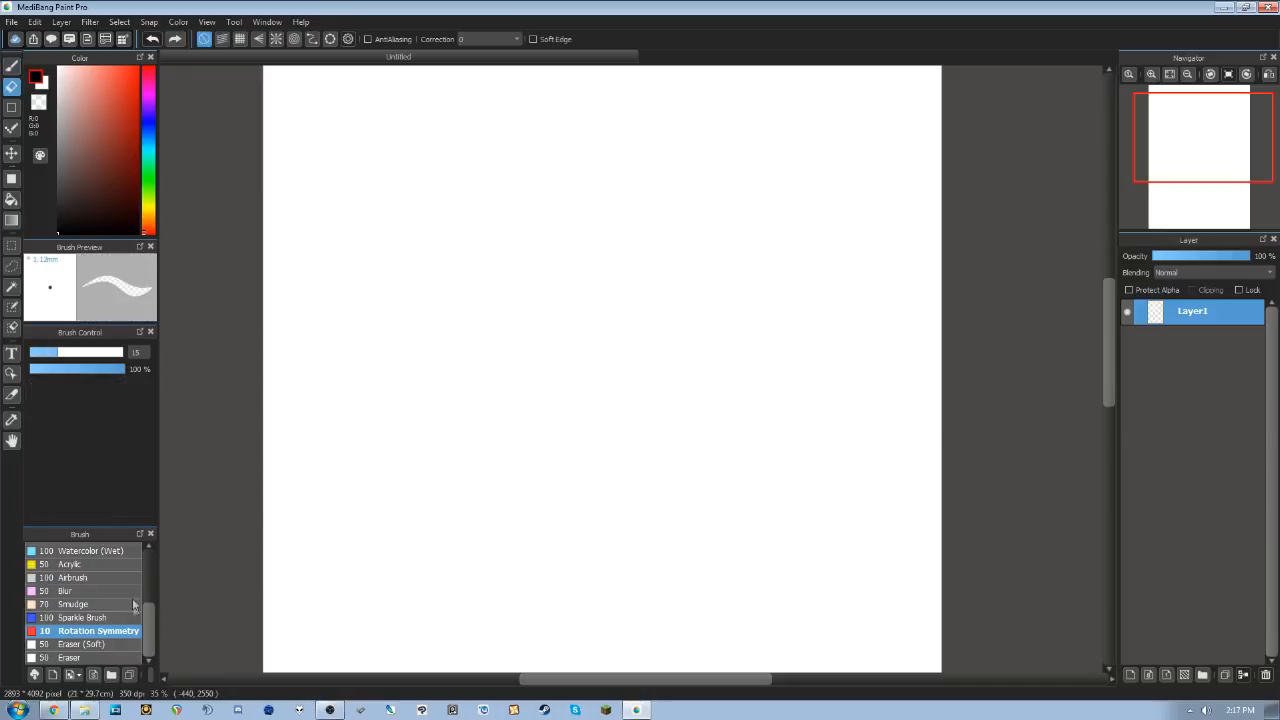
mouse_move(150, 625)
left_mouse_down()
mouse_move(151, 591)
mouse_move(148, 640)
mouse_move(152, 547)
left_mouse_up()
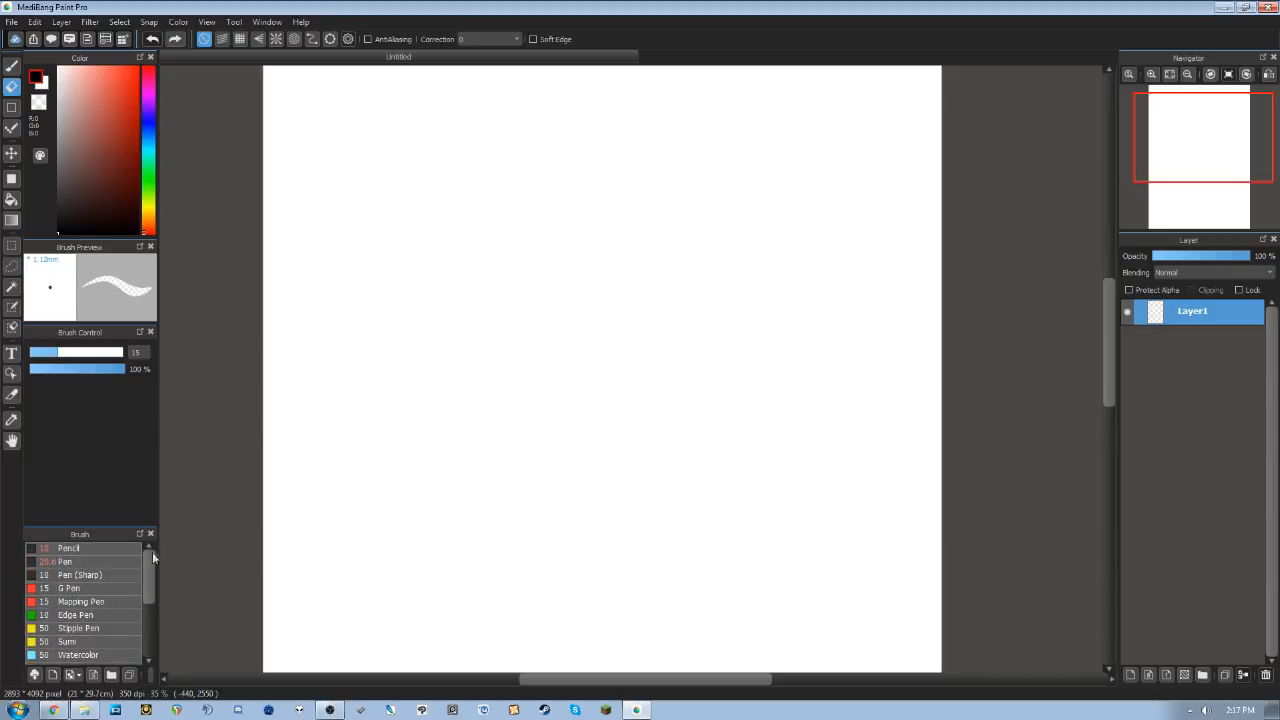
key("b")
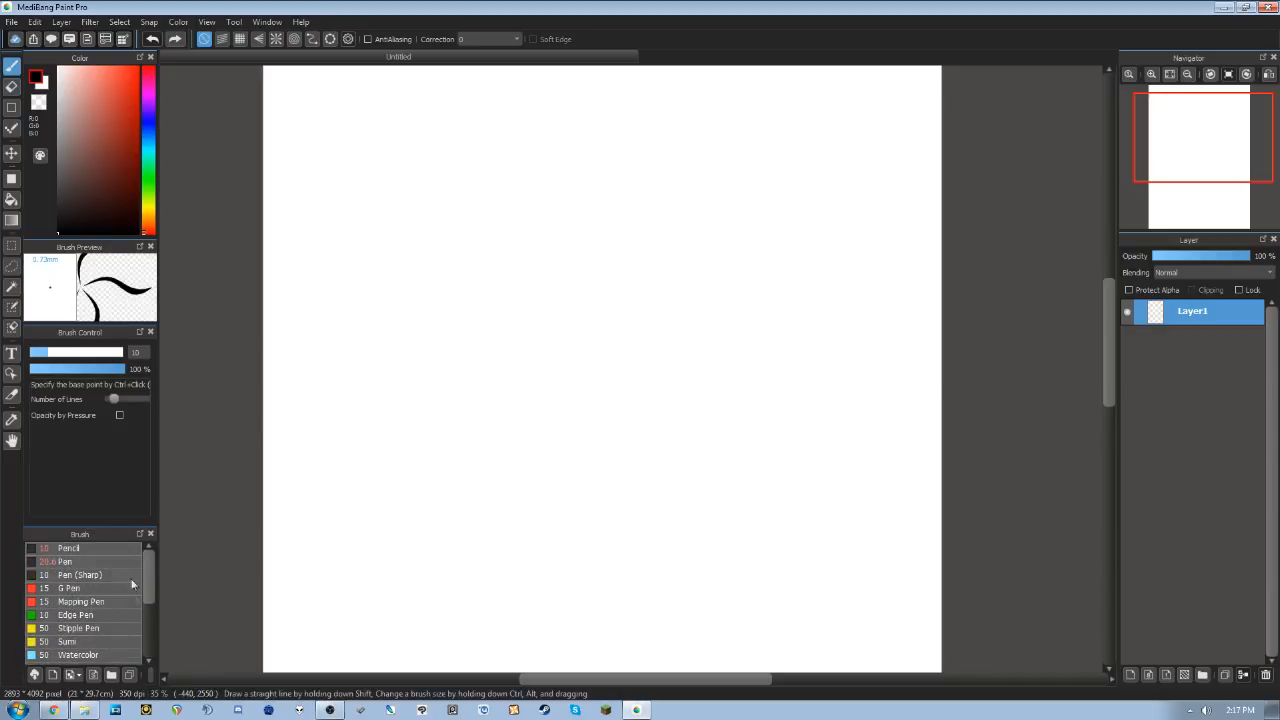
- Sketch a loose circle for the head near the top of the page with the Pencil brush
left_click(121, 549)
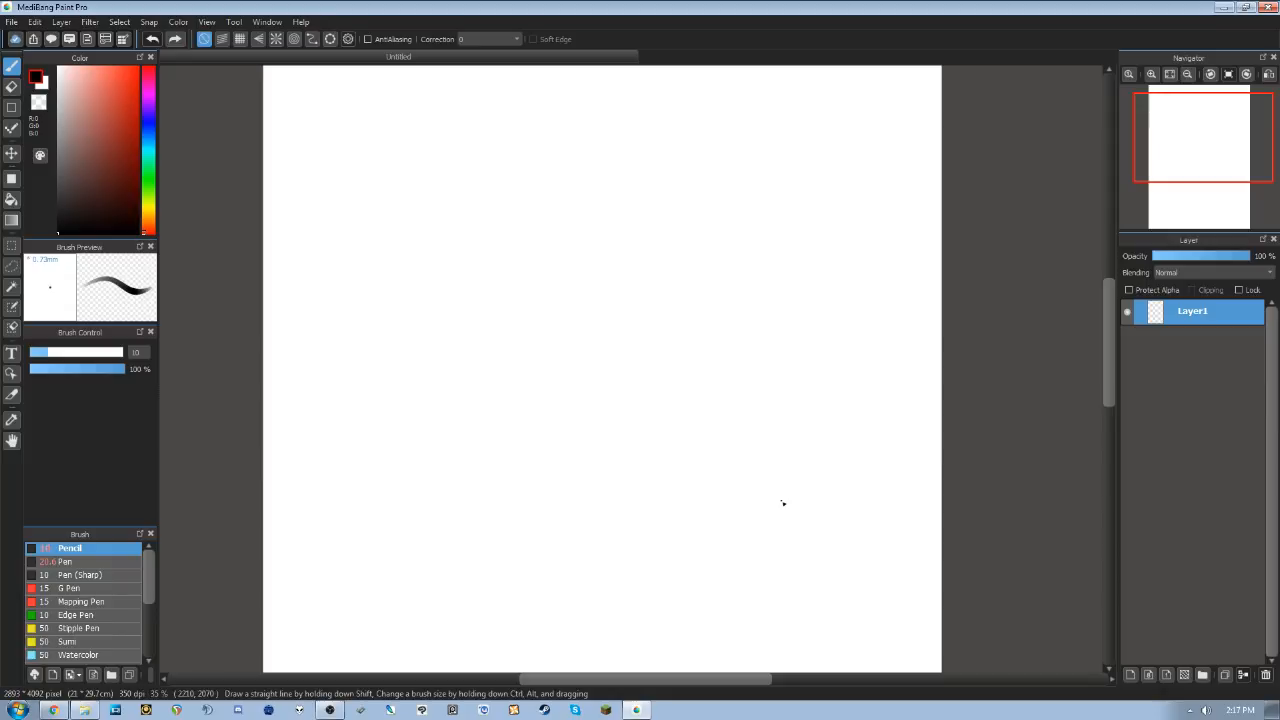
left_click_drag(799, 418, 790, 444)
left_click_drag(613, 267, 594, 307)
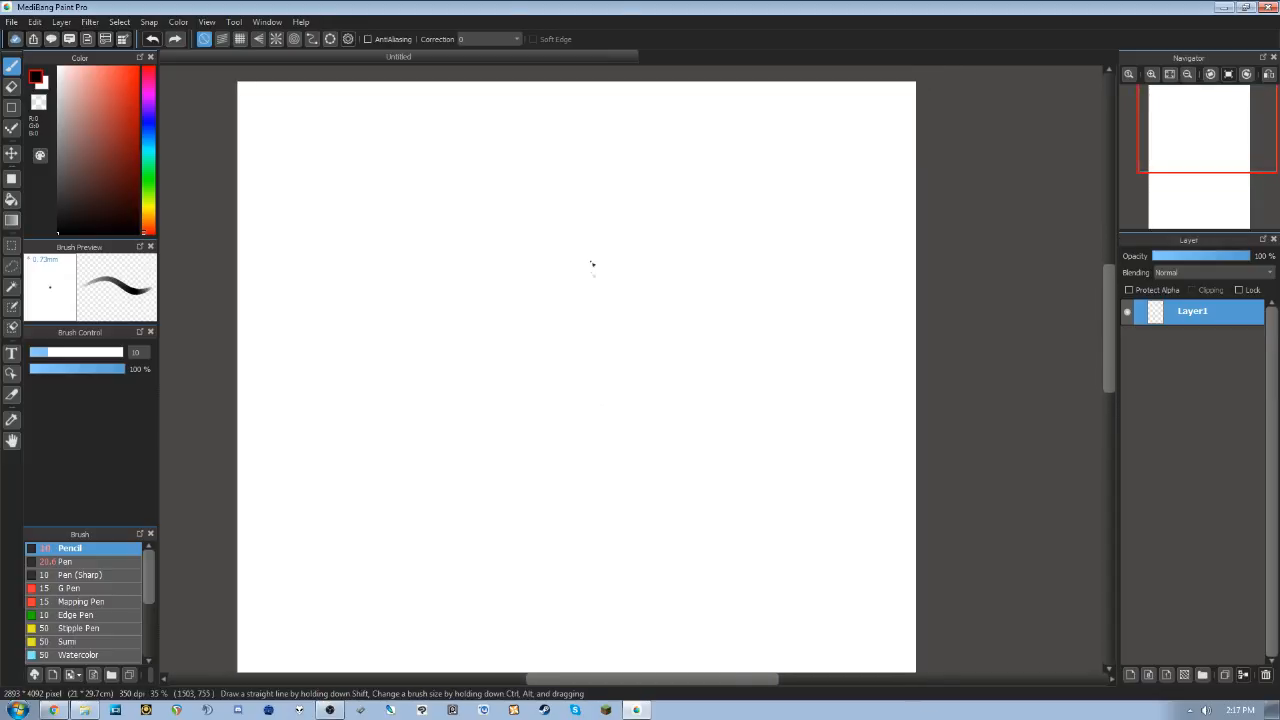
mouse_move(646, 217)
left_mouse_down()
mouse_move(643, 349)
mouse_move(500, 420)
mouse_move(428, 268)
mouse_move(470, 217)
left_mouse_up()
left_click_drag(636, 330, 634, 271)
- Sketch the tapering jaw lines on both sides of the head circle, with a short flat chin
mouse_move(424, 212)
left_mouse_down()
mouse_move(447, 366)
mouse_move(476, 398)
left_mouse_up()
left_click_drag(432, 300, 486, 402)
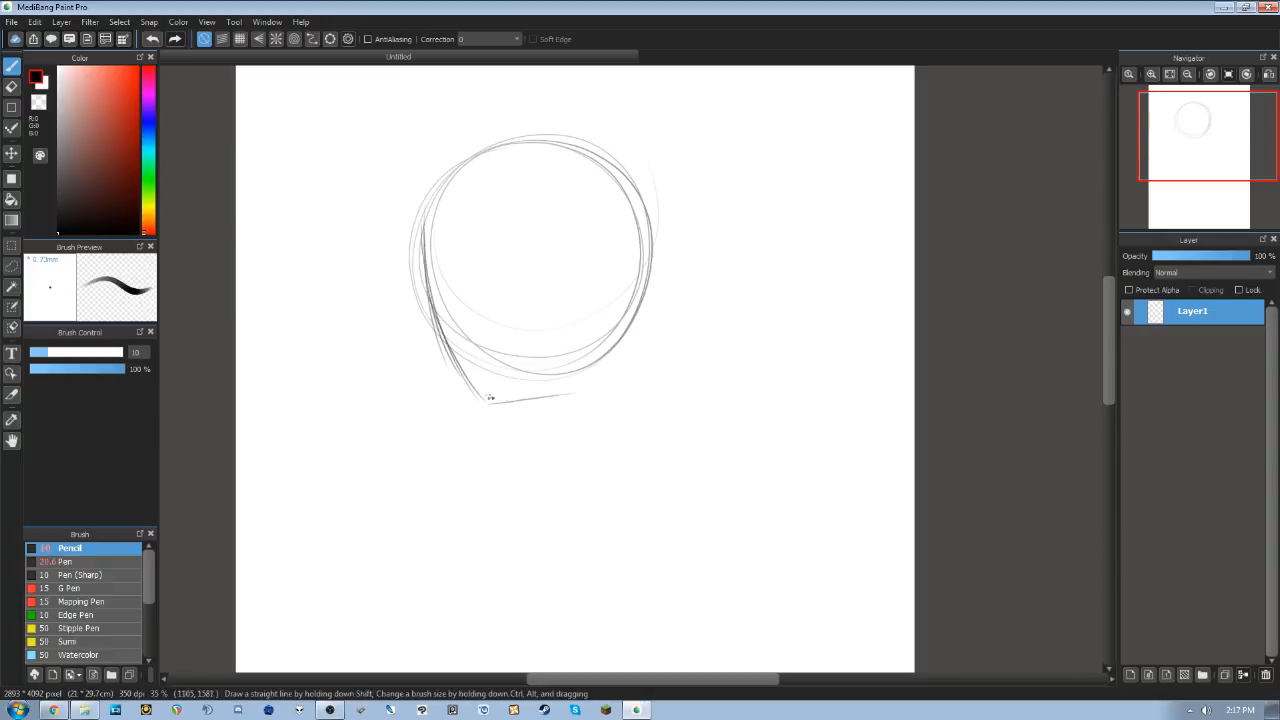
left_click_drag(629, 324, 582, 388)
left_click_drag(628, 326, 570, 390)
- Sketch the neck with a curved base beneath the jaw, and a curved vertical centre line down the face
left_click_drag(645, 228, 648, 410)
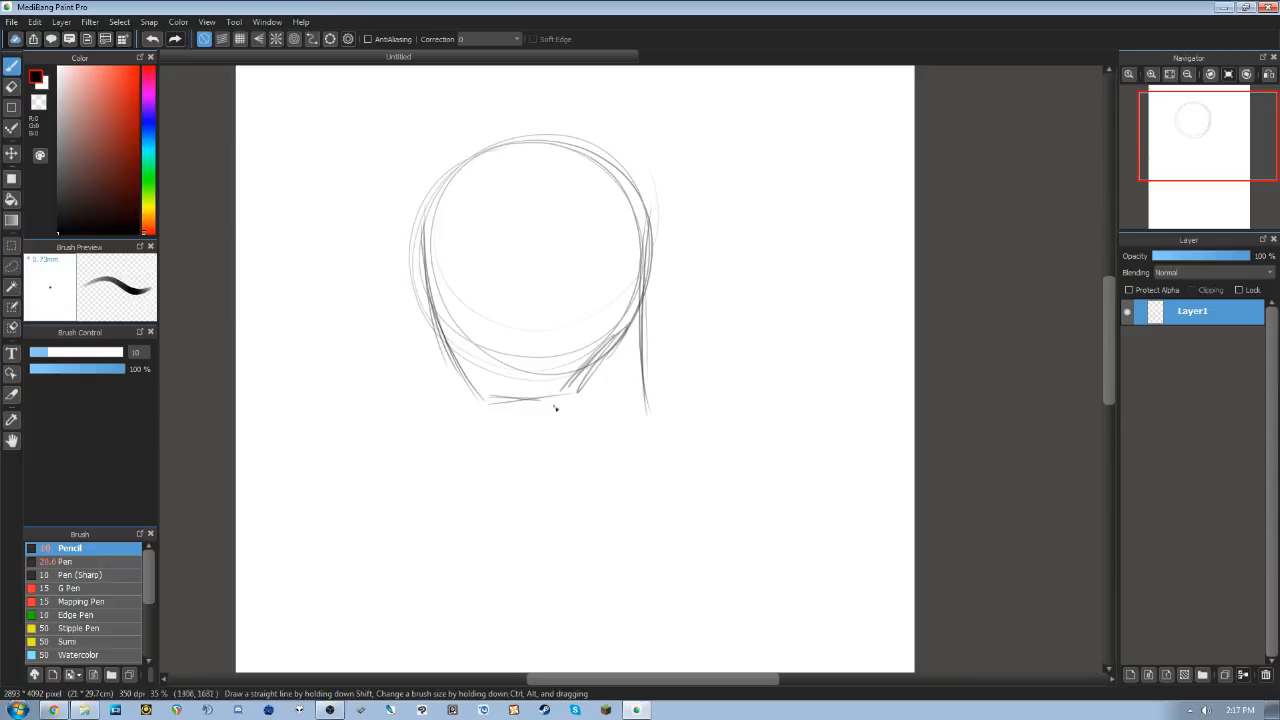
mouse_move(645, 415)
left_mouse_down()
mouse_move(634, 433)
mouse_move(647, 442)
left_mouse_up()
left_click_drag(642, 380, 658, 356)
mouse_move(502, 424)
left_mouse_down()
mouse_move(477, 317)
mouse_move(499, 188)
mouse_move(481, 345)
left_mouse_up()
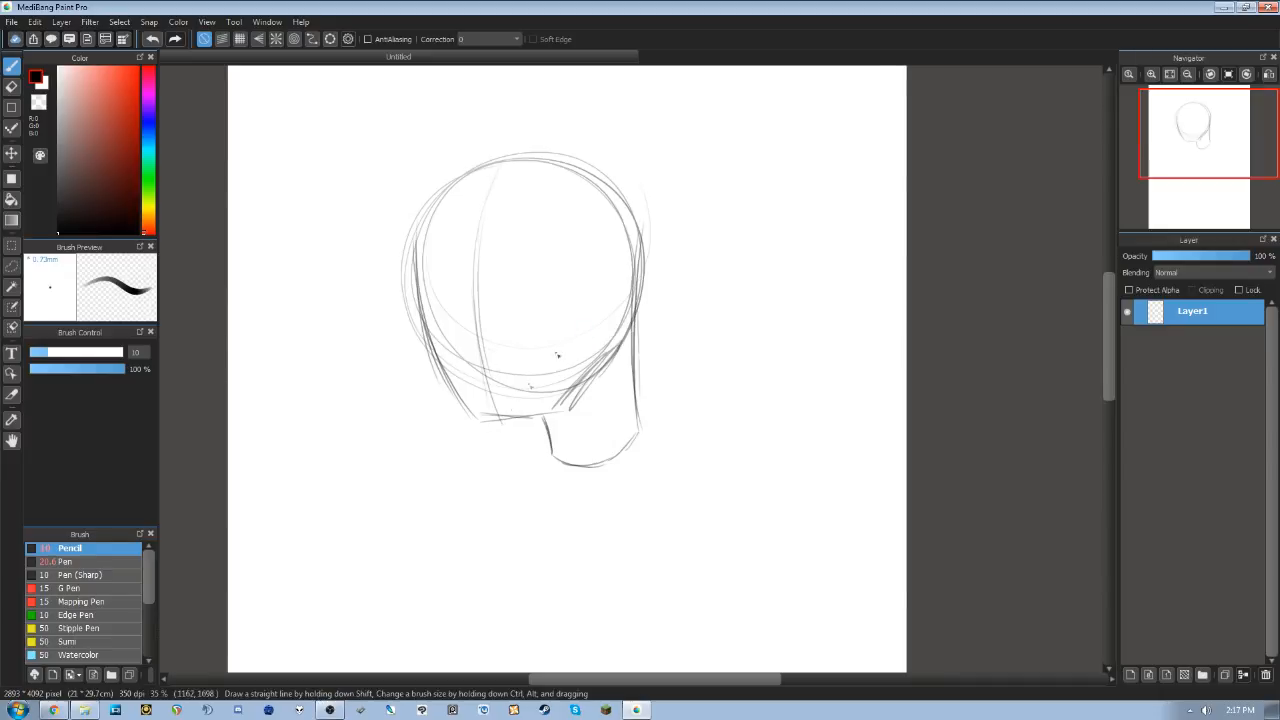
left_click_drag(563, 300, 578, 297)
- Draw a slightly curved horizontal eye line across the head, undoing and redrawing it until the curve fits
left_click_drag(430, 314, 657, 292)
mouse_move(637, 344)
left_mouse_down()
mouse_move(665, 338)
mouse_move(591, 343)
mouse_move(665, 349)
mouse_move(700, 330)
left_mouse_up()
scroll(605, 333, "up", 2)
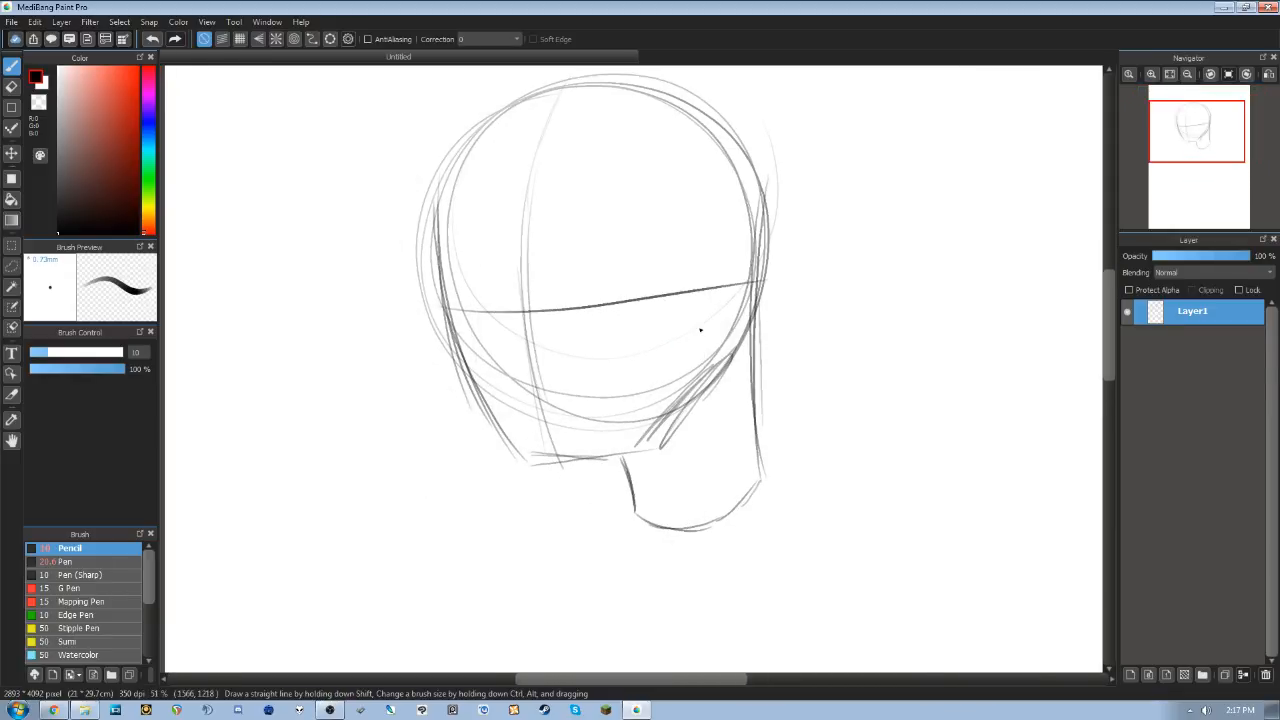
key("ctrl+z")
left_click_drag(432, 291, 766, 284)
key("ctrl+z")
left_click_drag(436, 289, 748, 272)
key("ctrl+z")
left_click_drag(432, 287, 748, 270)
key("ctrl+z")
left_click_drag(440, 287, 795, 301)
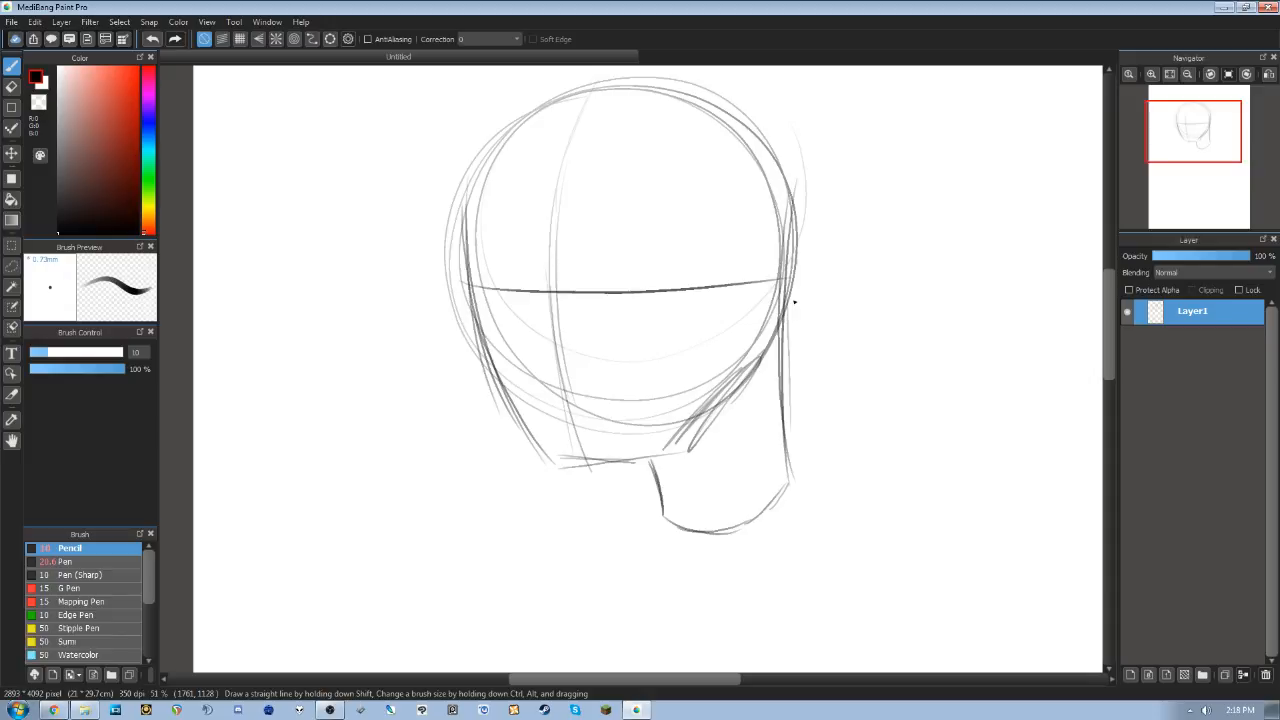
- Sketch both eyes with their irises on the eye line, one on each side of the centre line
left_click_drag(742, 362, 718, 357)
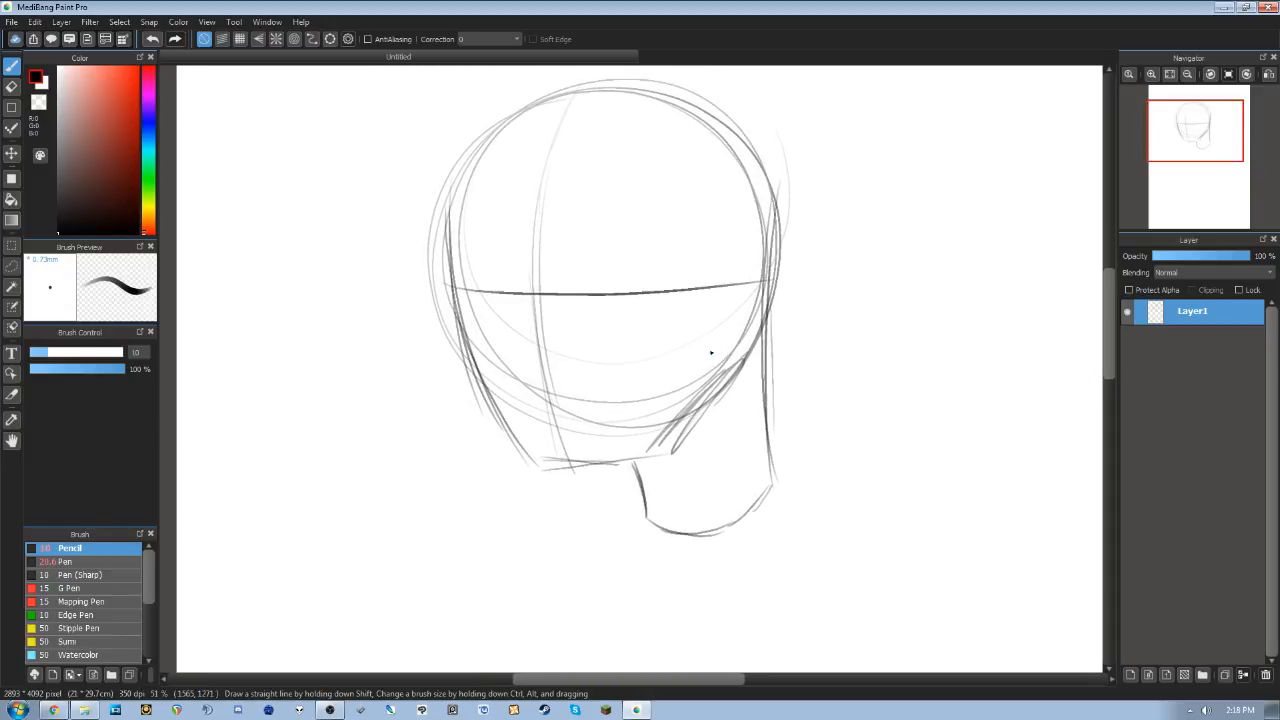
left_click_drag(570, 298, 600, 267)
mouse_move(477, 286)
left_mouse_down()
mouse_move(486, 266)
mouse_move(522, 287)
mouse_move(643, 257)
mouse_move(660, 276)
mouse_move(670, 268)
left_mouse_up()
left_click_drag(523, 258, 540, 262)
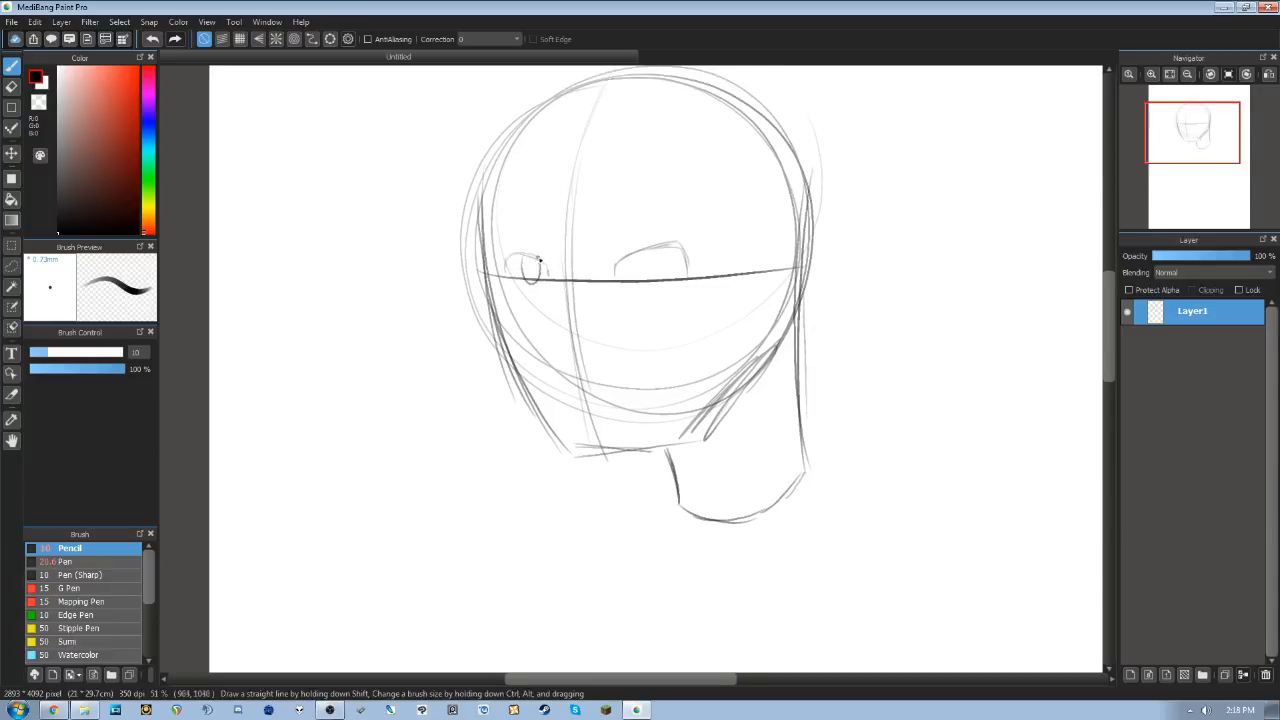
left_click_drag(637, 261, 667, 261)
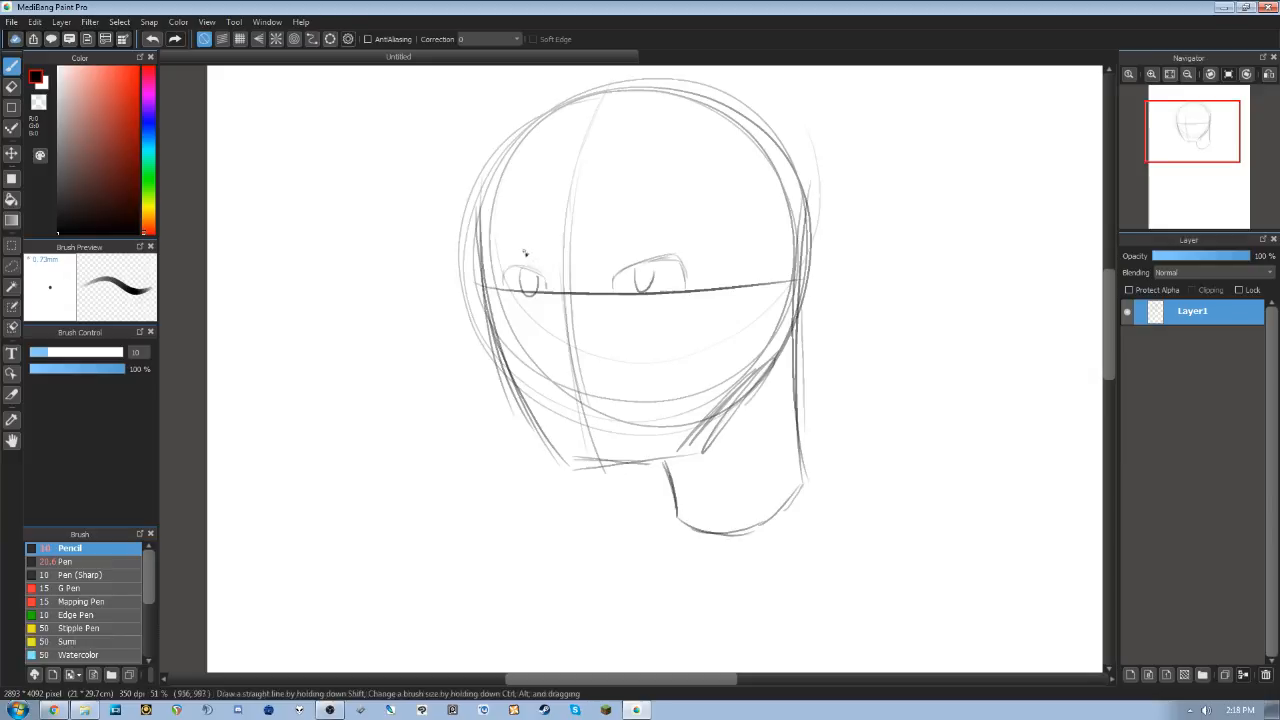
- Sketch two eyebrows above the eyes and an angular nose beside the face's centre line
mouse_move(542, 260)
left_mouse_down()
mouse_move(494, 248)
mouse_move(506, 238)
mouse_move(604, 256)
mouse_move(690, 229)
left_mouse_up()
mouse_move(596, 238)
left_mouse_down()
mouse_move(736, 228)
mouse_move(567, 260)
mouse_move(565, 325)
left_mouse_up()
key("ctrl+z")
mouse_move(568, 239)
left_mouse_down()
mouse_move(567, 334)
mouse_move(600, 332)
left_mouse_up()
key("ctrl+z")
mouse_move(568, 238)
left_mouse_down()
mouse_move(566, 325)
mouse_move(597, 330)
left_mouse_up()
left_click_drag(672, 346, 654, 326)
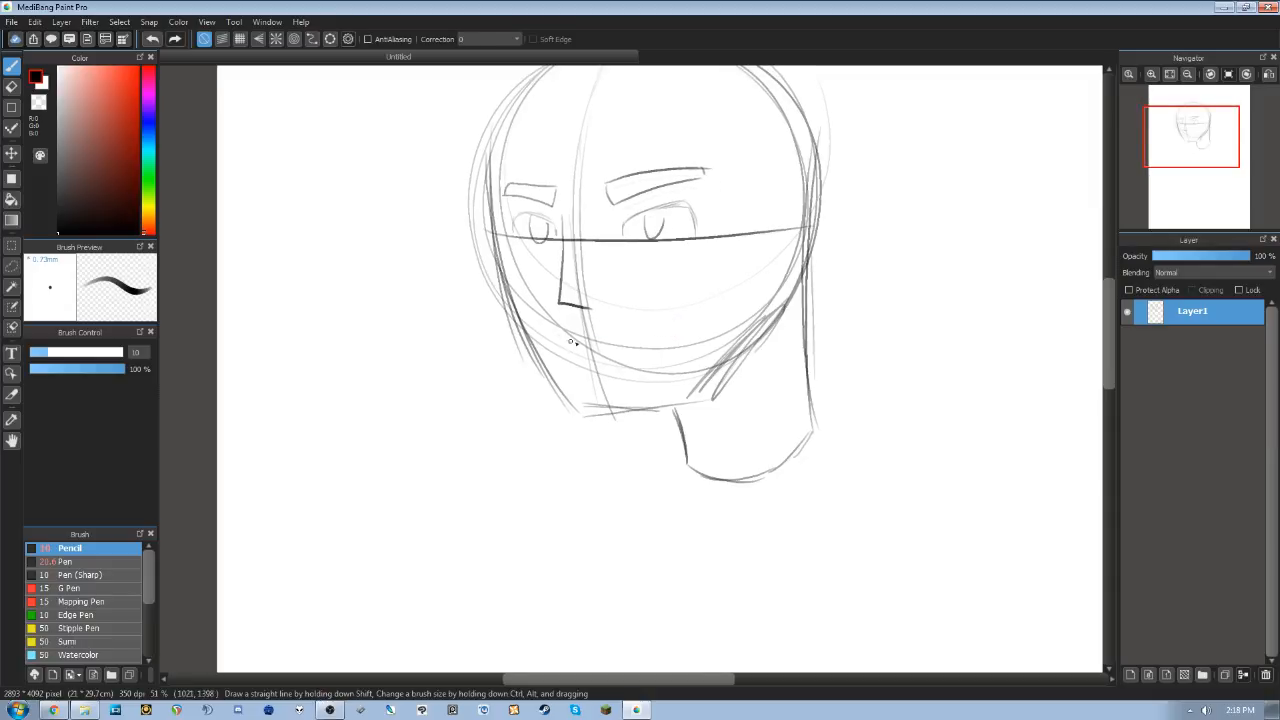
- Sketch the mouth as a slightly curved line beneath the nose, undoing and redrawing the first attempt
left_click_drag(572, 348, 662, 330)
key("ctrl+z")
mouse_move(578, 349)
left_mouse_down()
mouse_move(677, 331)
mouse_move(749, 369)
mouse_move(721, 471)
left_mouse_up()
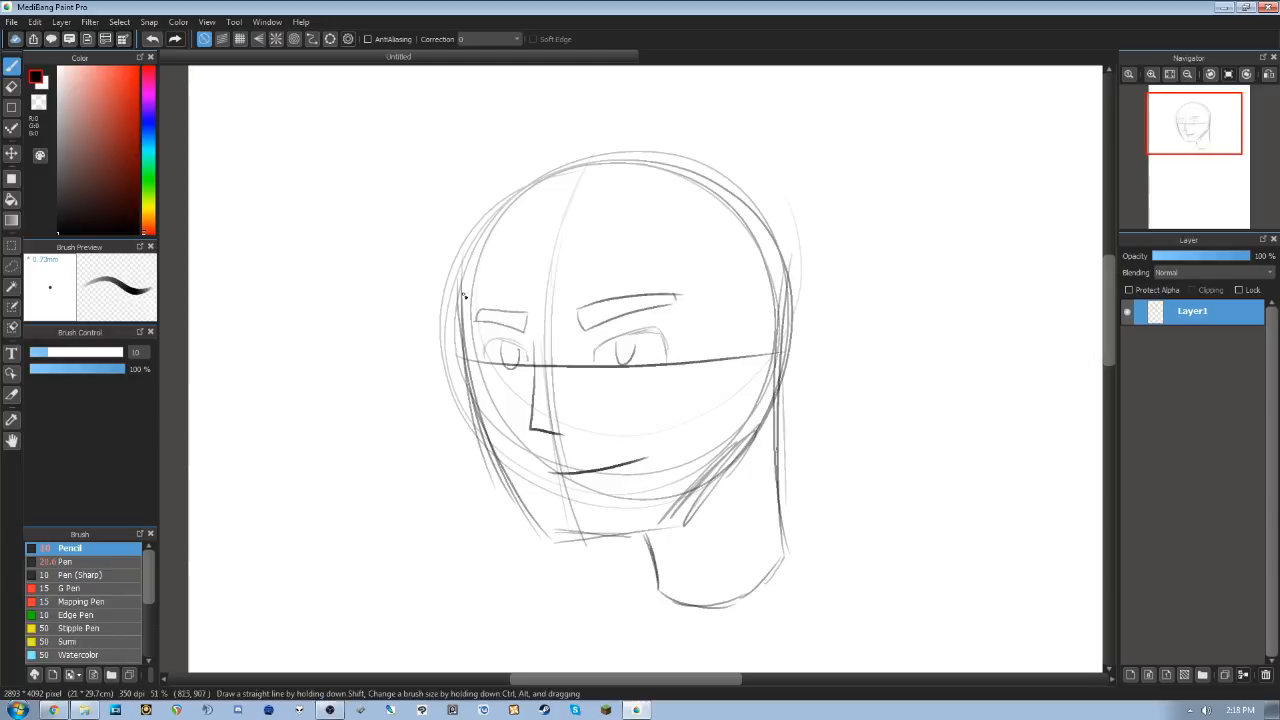
- Sketch the angular outer hair outline over the top and sides of the head, and an angular ear at the end of the eye line
mouse_move(811, 457)
left_mouse_down()
mouse_move(797, 464)
mouse_move(811, 476)
left_mouse_up()
mouse_move(448, 305)
left_mouse_down()
mouse_move(426, 250)
mouse_move(481, 203)
mouse_move(613, 144)
mouse_move(590, 156)
mouse_move(632, 150)
mouse_move(830, 224)
left_mouse_up()
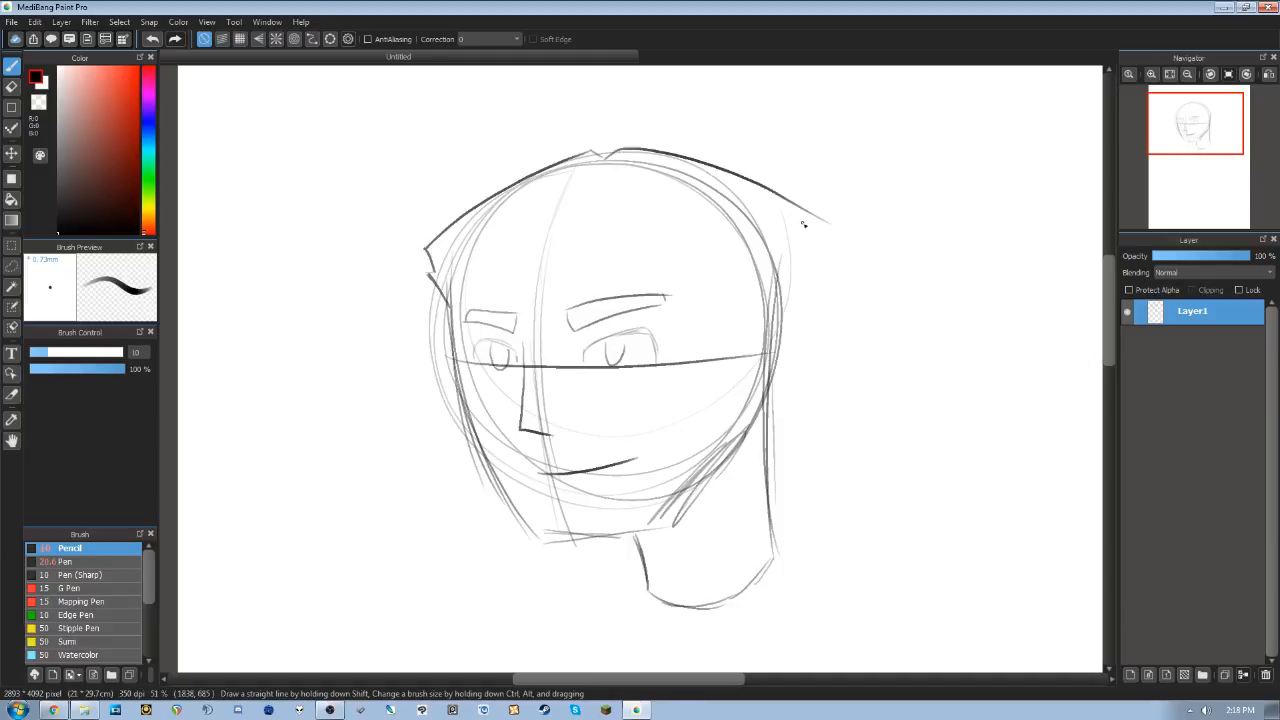
key("ctrl+z")
mouse_move(604, 154)
left_mouse_down()
mouse_move(637, 151)
mouse_move(827, 234)
mouse_move(797, 217)
mouse_move(810, 238)
mouse_move(795, 333)
mouse_move(774, 342)
mouse_move(795, 320)
mouse_move(802, 372)
mouse_move(760, 405)
left_mouse_up()
key("ctrl+z")
mouse_move(767, 324)
left_mouse_down()
mouse_move(803, 328)
mouse_move(797, 378)
mouse_move(766, 396)
left_mouse_up()
left_click_drag(806, 351, 795, 328)
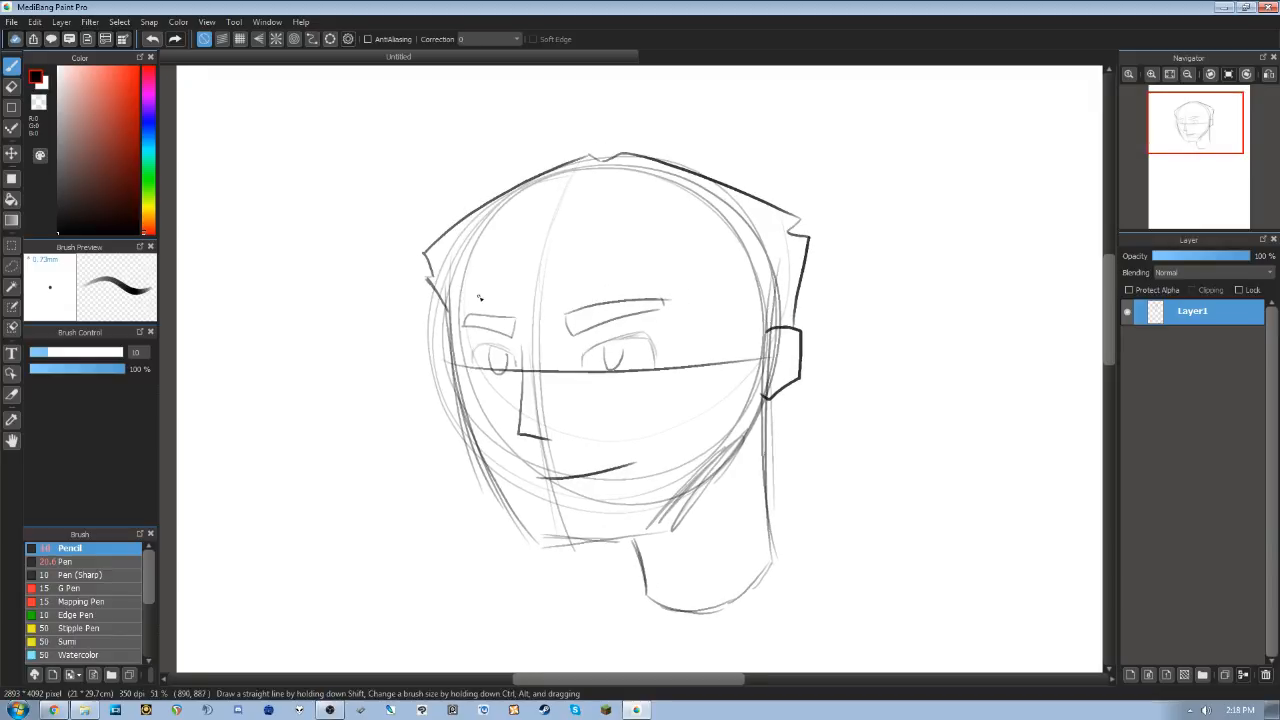
- Sketch spiky bangs over the eyebrow on the narrower side of the face, undoing strokes that do not fit
left_click_drag(745, 331, 758, 335)
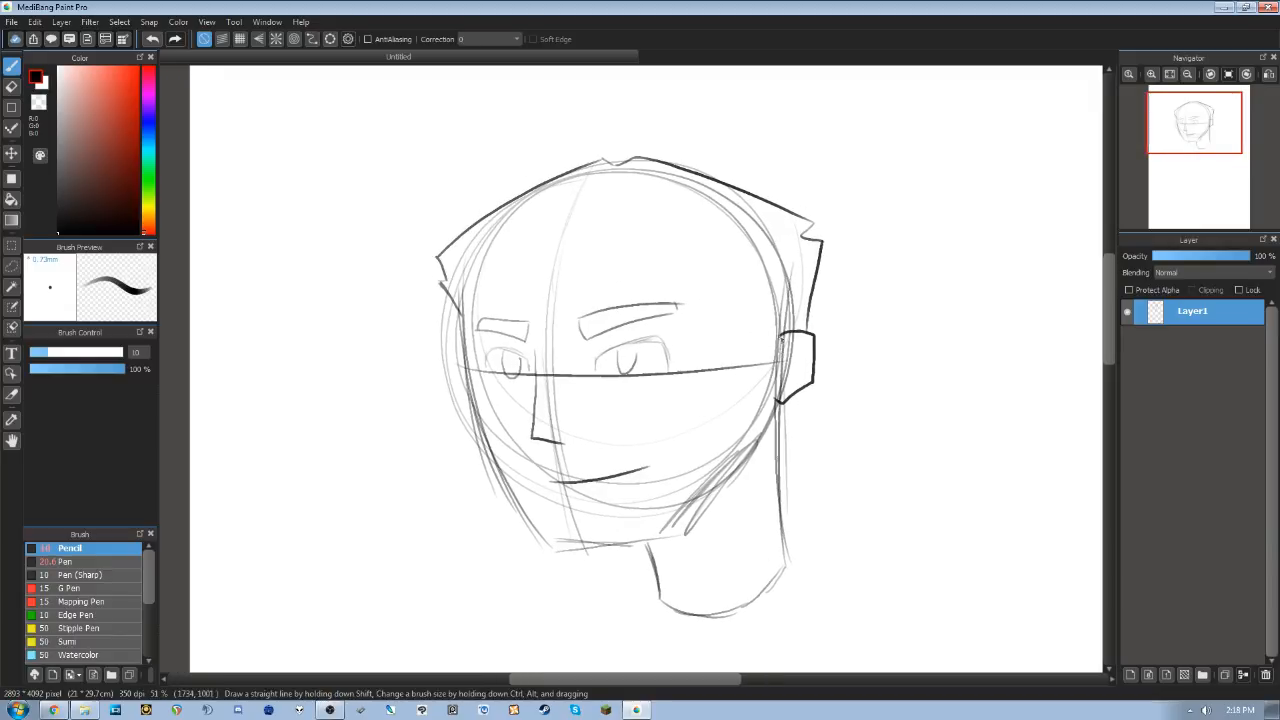
left_click_drag(785, 330, 761, 329)
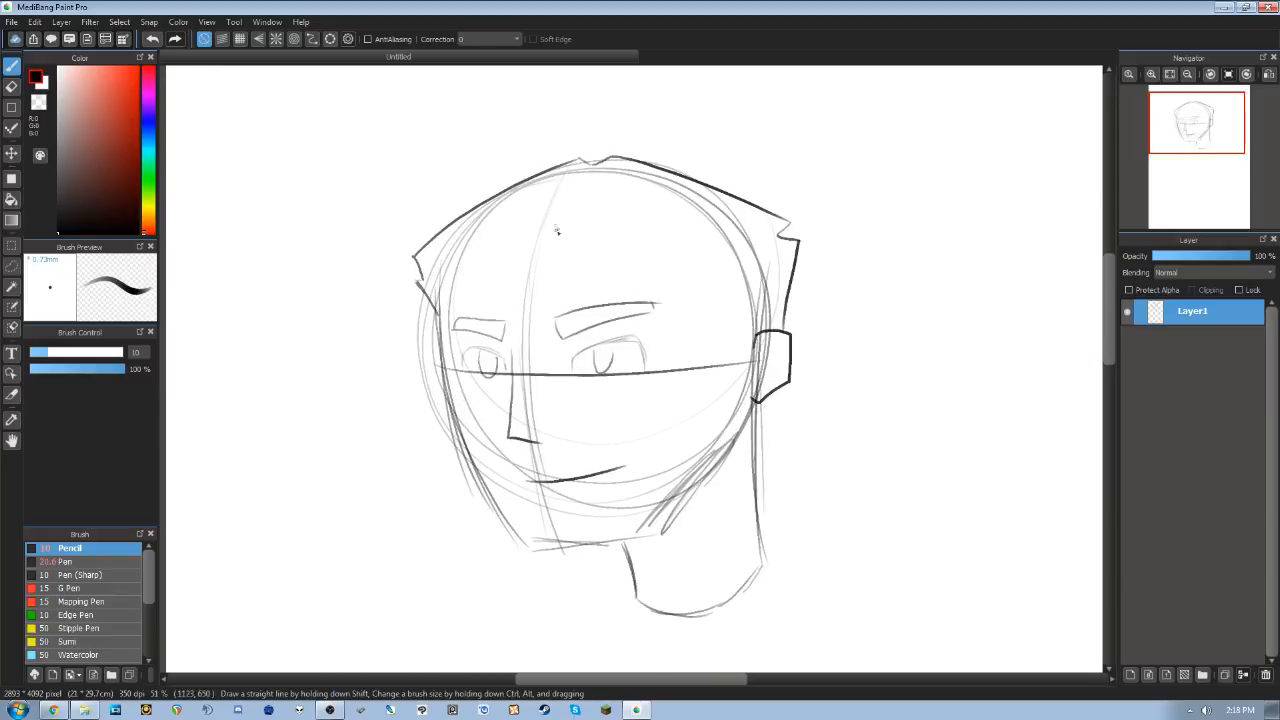
mouse_move(527, 242)
left_mouse_down()
mouse_move(511, 300)
mouse_move(502, 272)
mouse_move(487, 318)
mouse_move(466, 292)
mouse_move(442, 339)
mouse_move(436, 320)
left_mouse_up()
left_click_drag(649, 285, 641, 287)
key("ctrl+z")
key("ctrl+z")
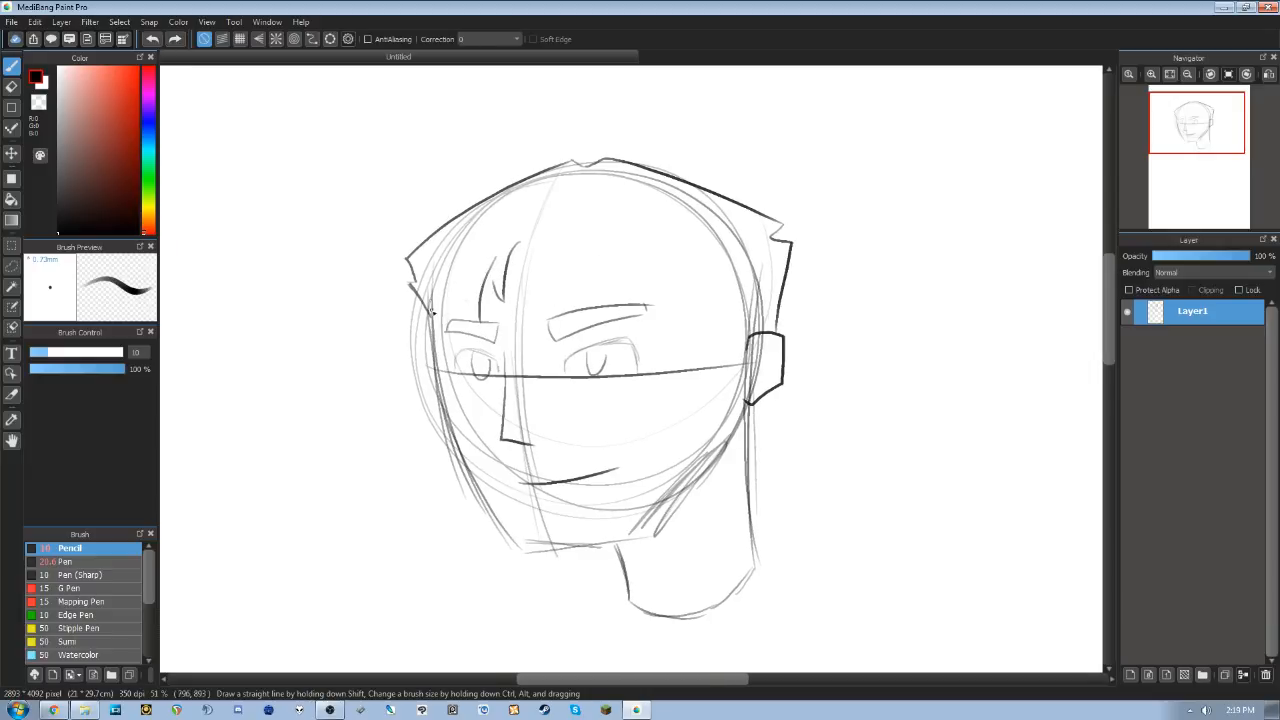
mouse_move(435, 288)
left_mouse_down()
mouse_move(448, 264)
mouse_move(431, 310)
mouse_move(456, 314)
mouse_move(461, 281)
left_mouse_up()
key("ctrl+z")
left_click_drag(472, 276, 478, 316)
- Continue the spiky bangs across the forehead to the ear and close the gap at the centre line
mouse_move(629, 283)
left_mouse_down()
mouse_move(551, 268)
mouse_move(548, 296)
mouse_move(572, 270)
mouse_move(623, 254)
mouse_move(633, 332)
mouse_move(697, 312)
mouse_move(658, 322)
mouse_move(684, 348)
mouse_move(738, 303)
mouse_move(773, 326)
mouse_move(800, 319)
left_mouse_up()
key("ctrl+z")
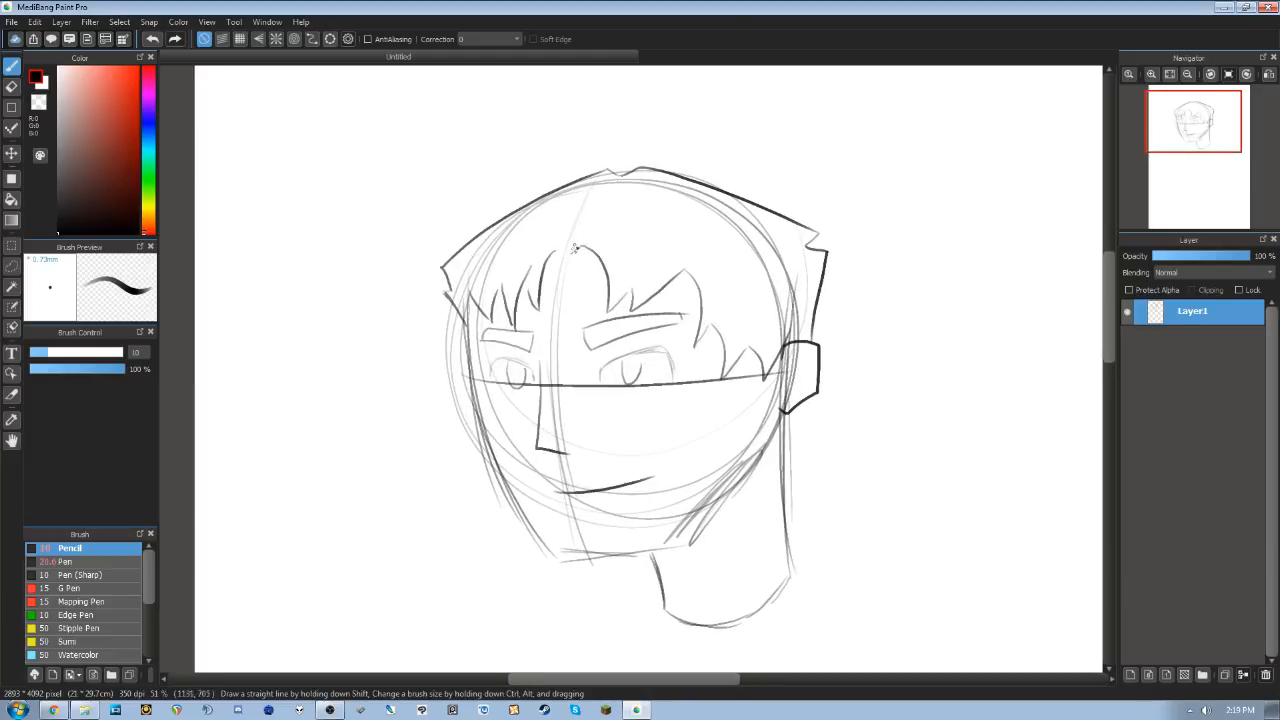
mouse_move(570, 251)
left_mouse_down()
mouse_move(558, 302)
mouse_move(551, 261)
mouse_move(581, 249)
mouse_move(575, 286)
left_mouse_up()
mouse_move(860, 372)
left_mouse_down()
mouse_move(848, 381)
mouse_move(821, 355)
mouse_move(838, 357)
left_mouse_up()
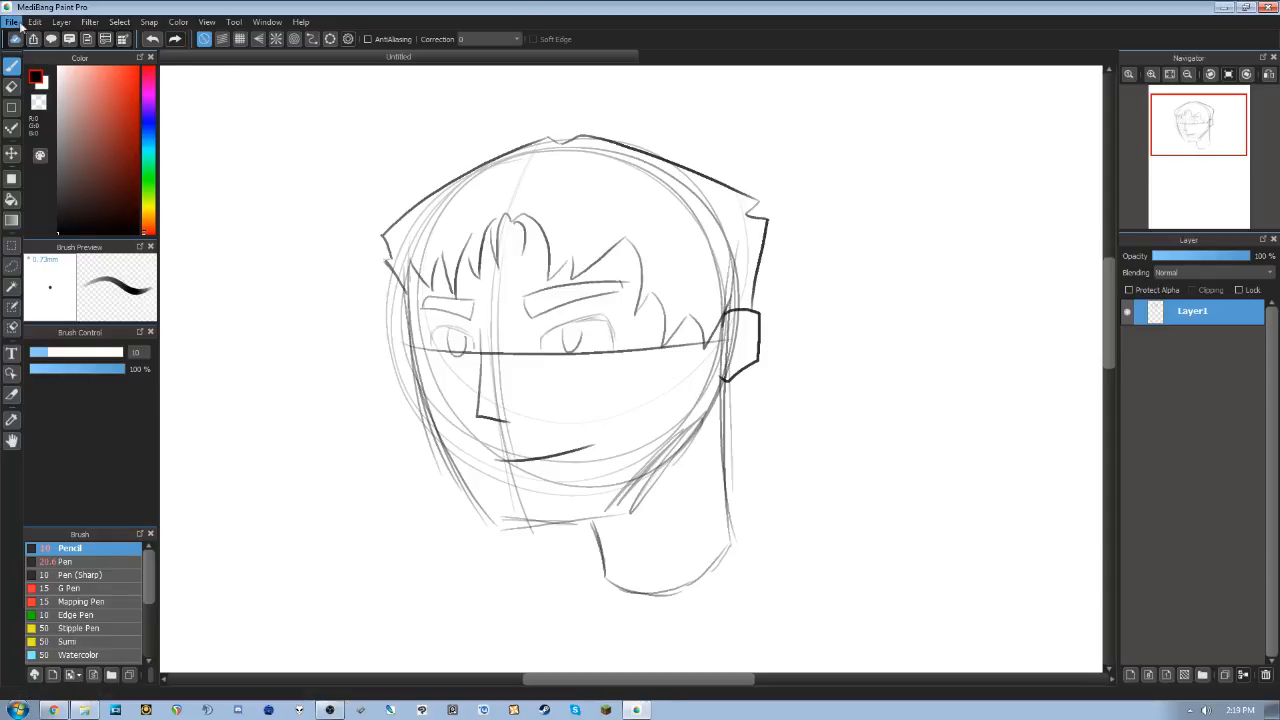
- Create a new comic page from the USA Comic (LDR manuscript): Color template at 350 dpi with a white background and no spread or cover page
left_click(12, 22)
left_click(58, 42)
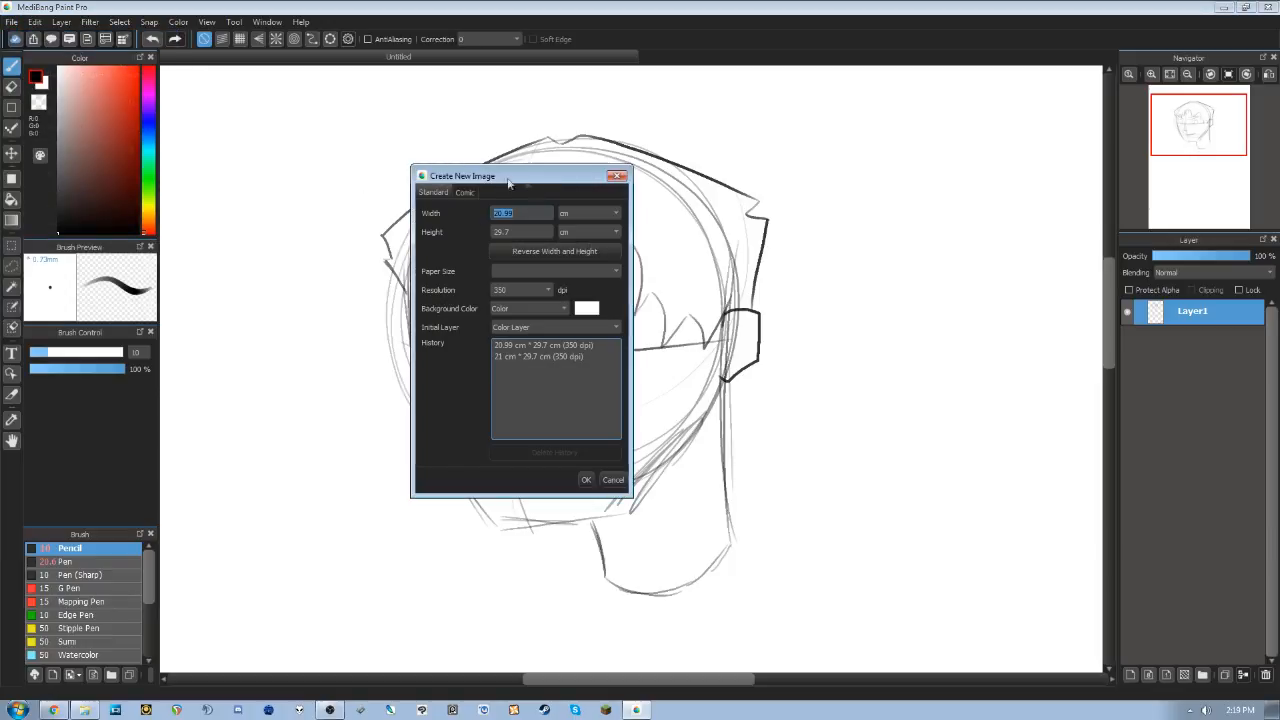
left_click(468, 191)
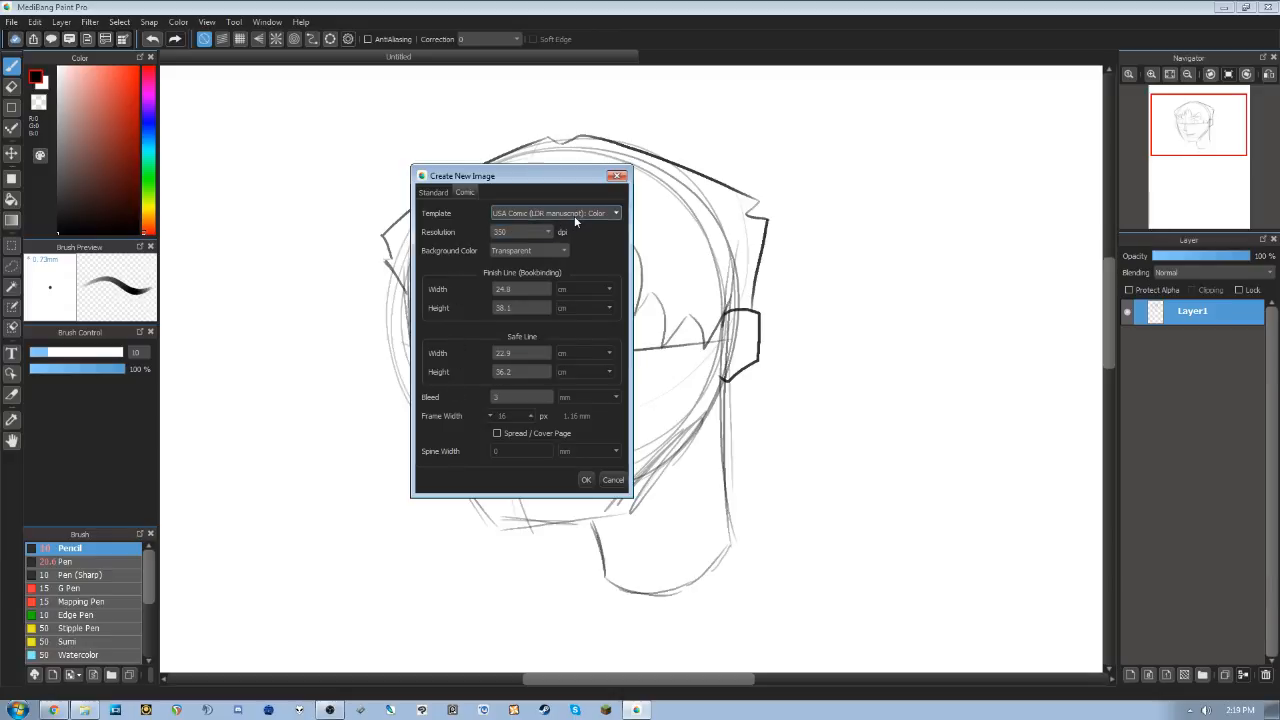
left_click(537, 255)
left_click(587, 481)
left_click(497, 432)
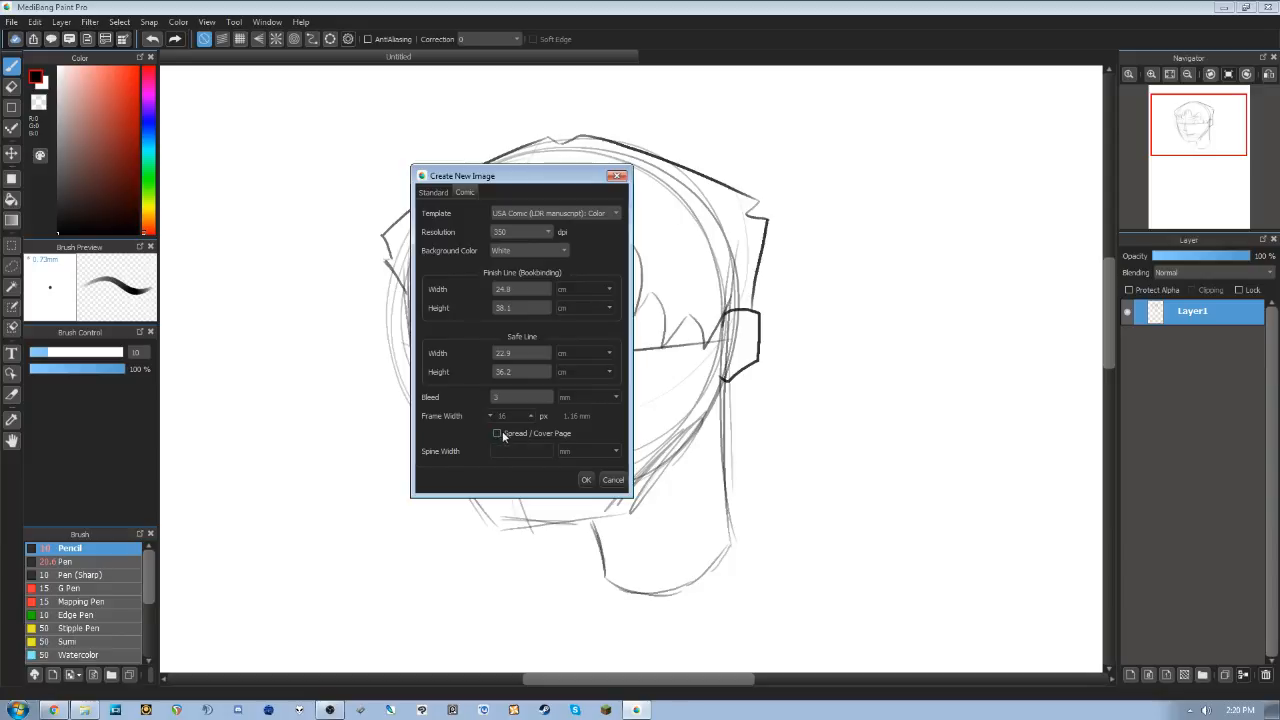
left_click(585, 480)
- Draw two rectangular panel frames with the Pen brush, one above the other, spanning the width of the page's safe area
left_click_drag(617, 309, 567, 325)
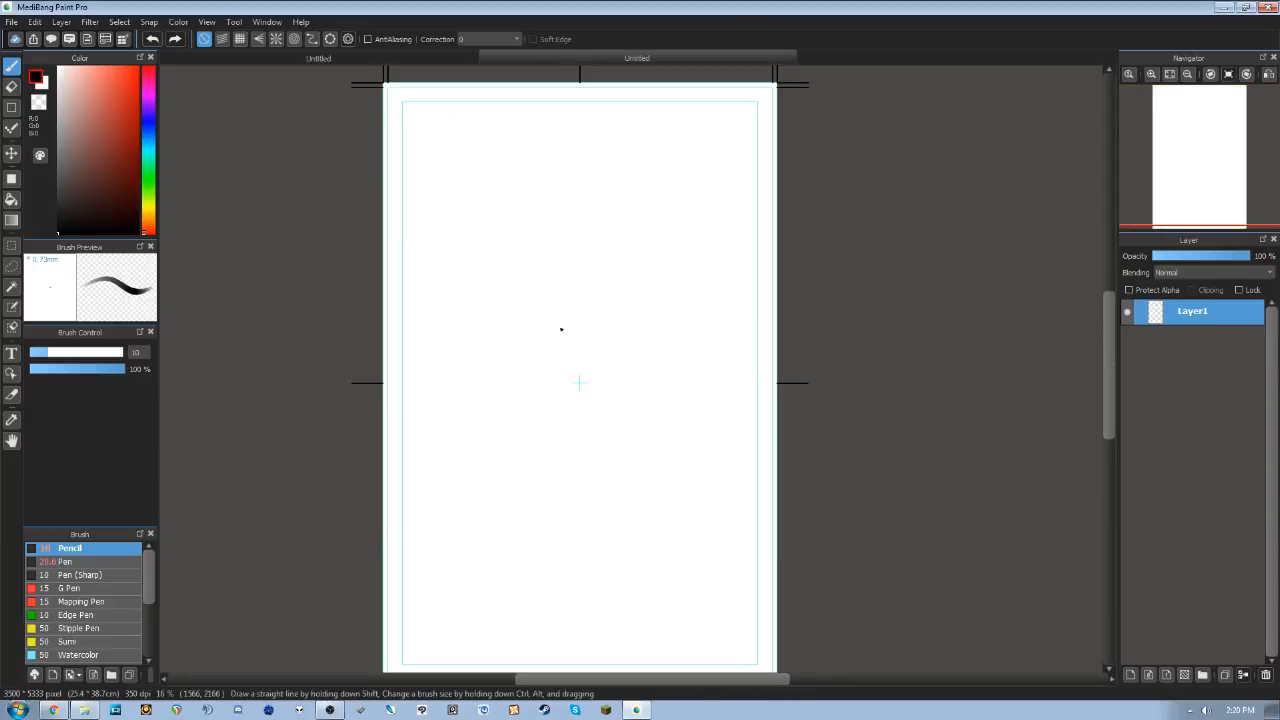
left_click_drag(655, 398, 659, 377)
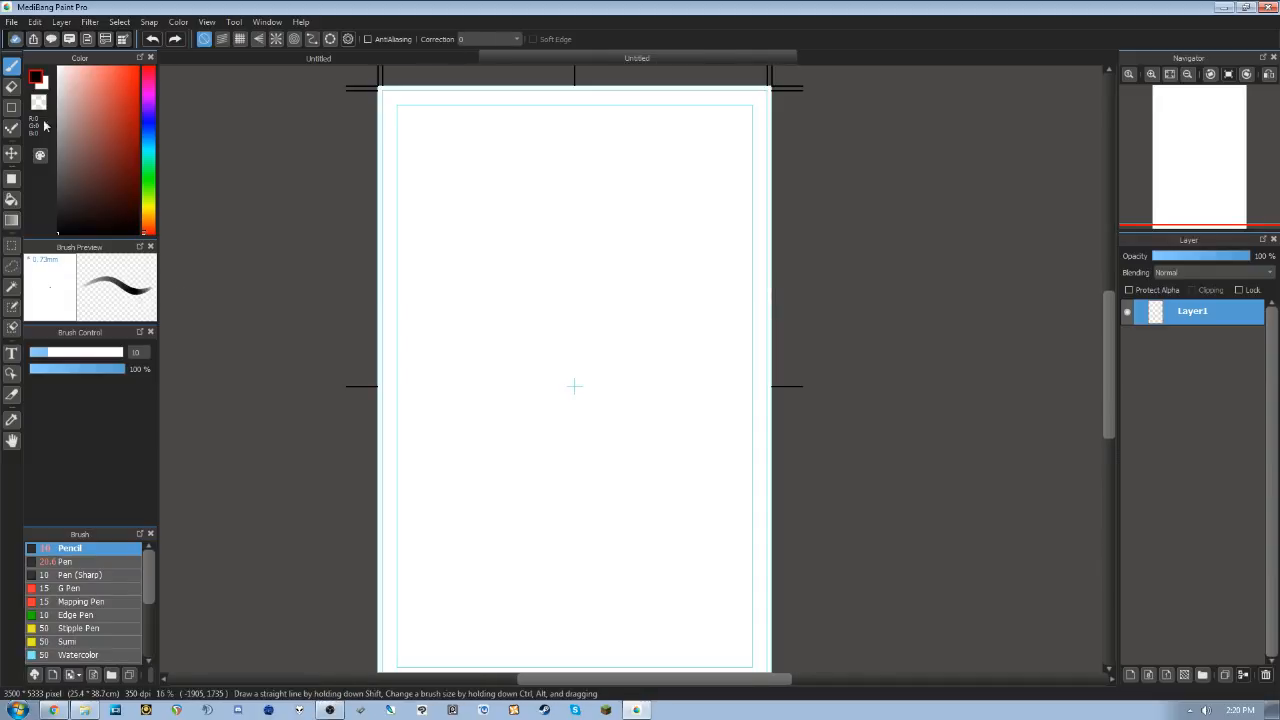
left_click(11, 107)
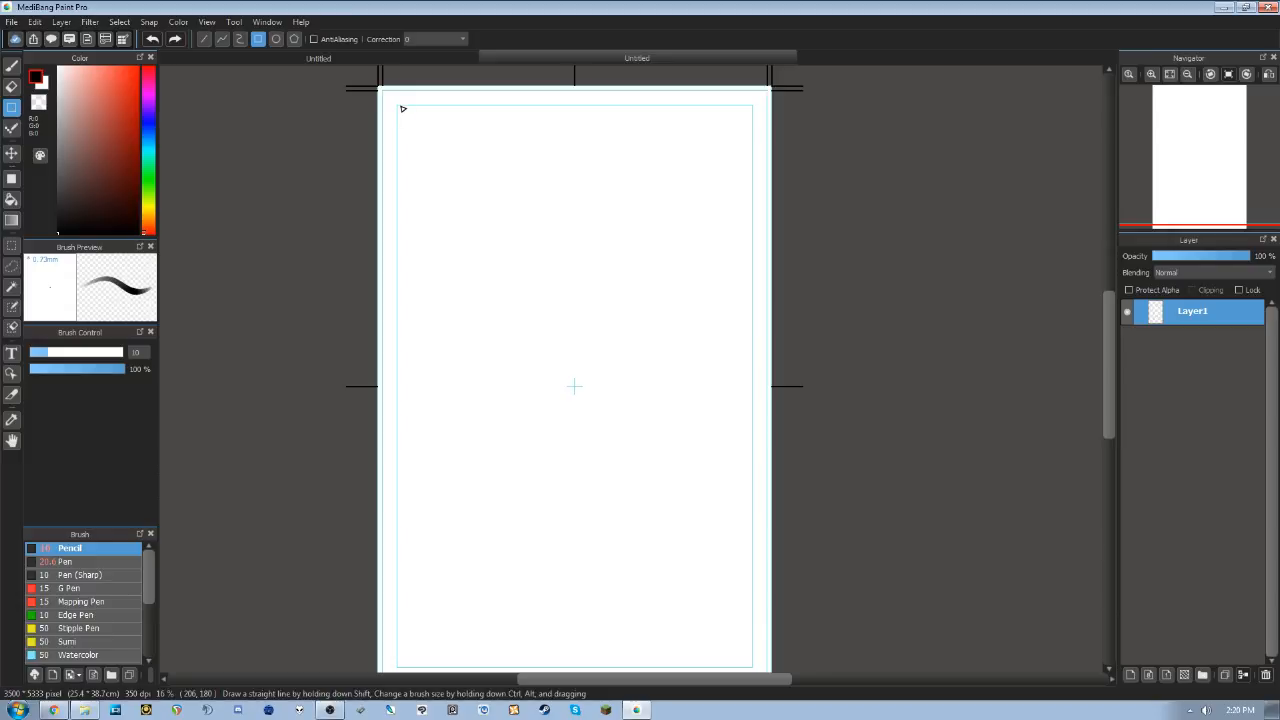
left_click(95, 561)
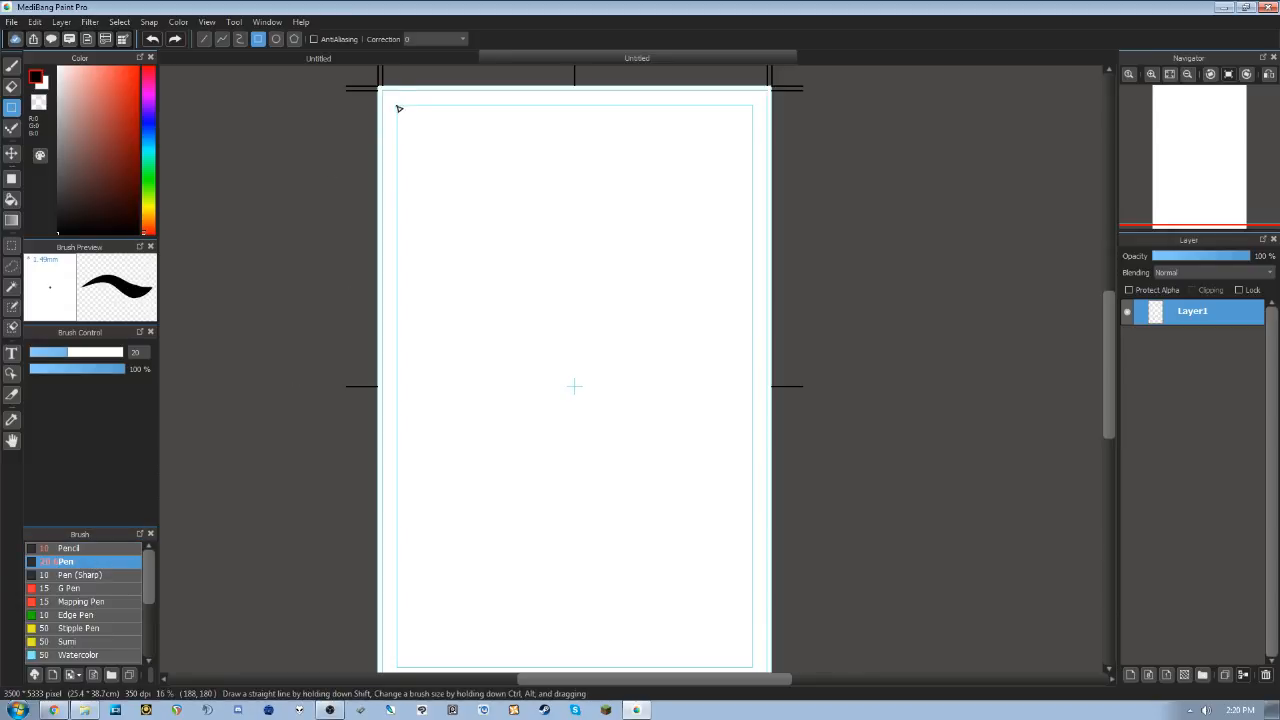
left_click_drag(398, 107, 754, 371)
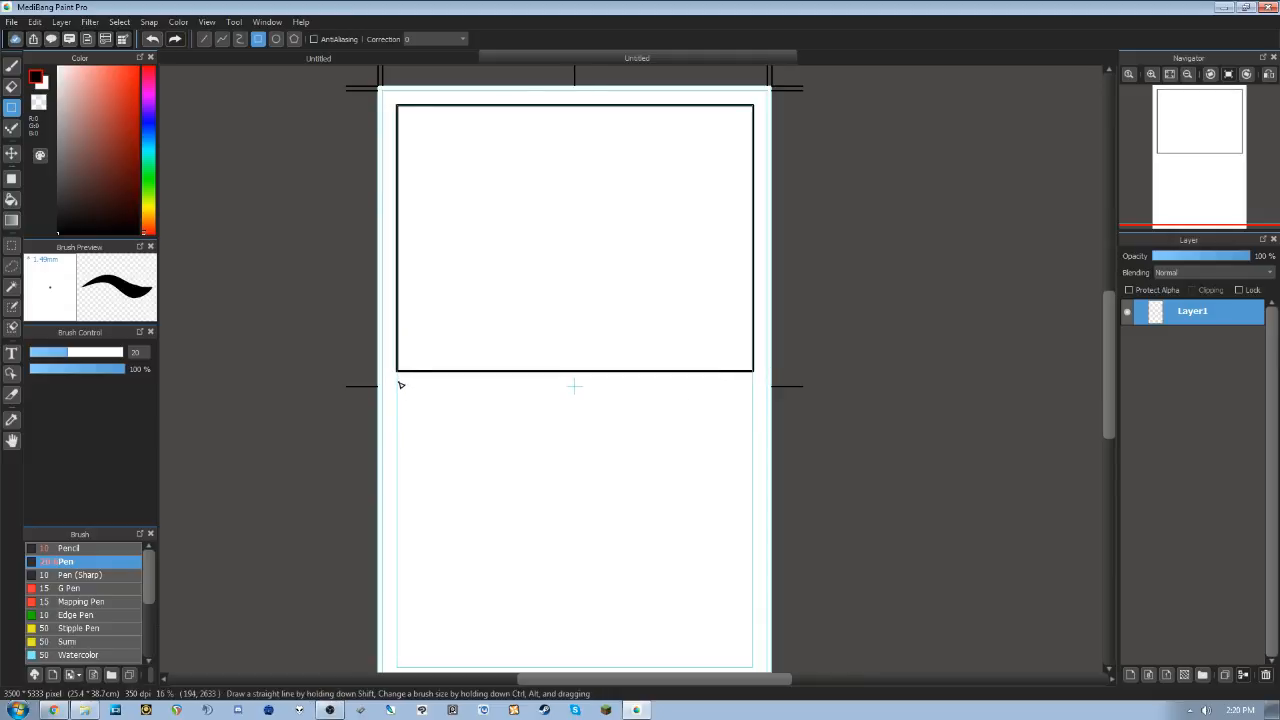
left_click_drag(399, 388, 754, 574)
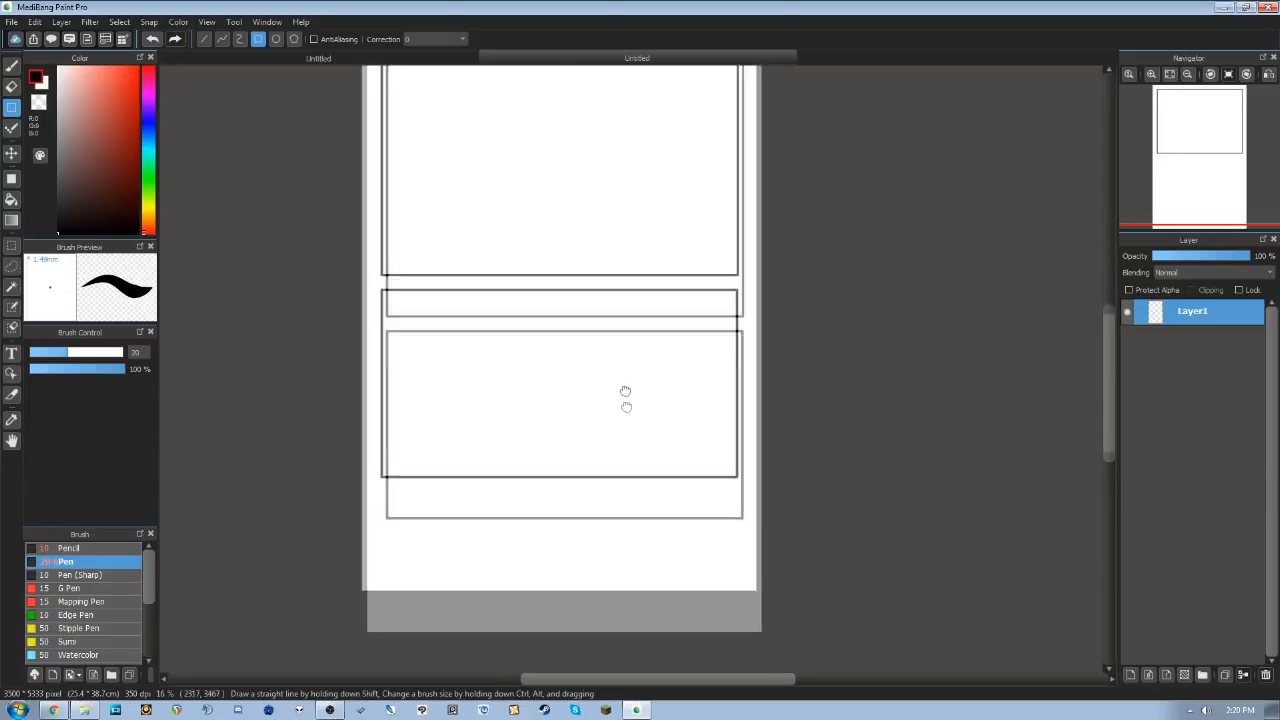